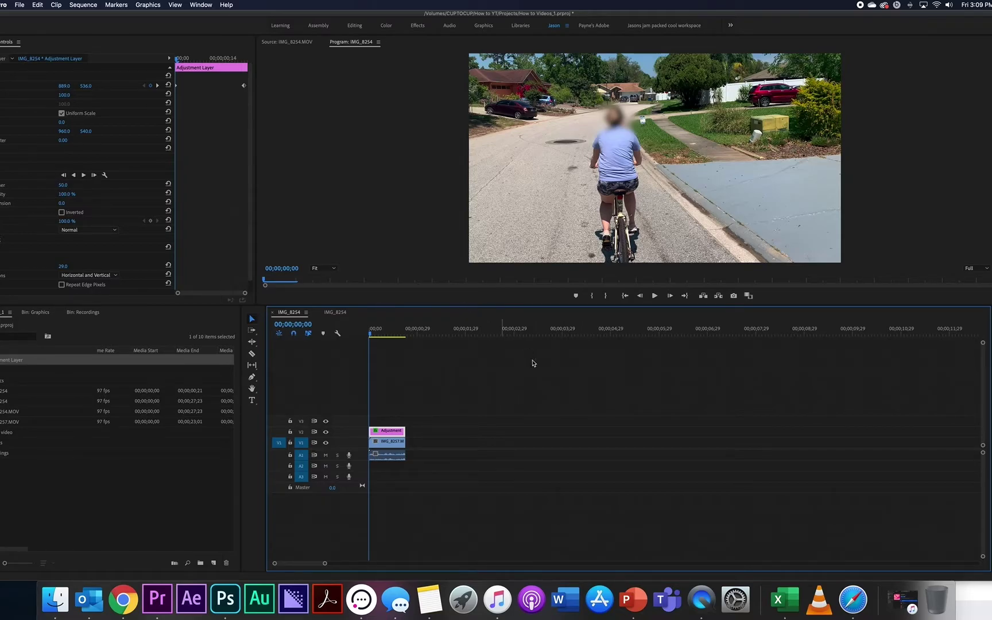
# Play and scrub through the cyclist example sequence, then close its sequence tab
pyautogui.moveTo(371, 333); pyautogui.dragTo(347, 342)
pyautogui.press('space')
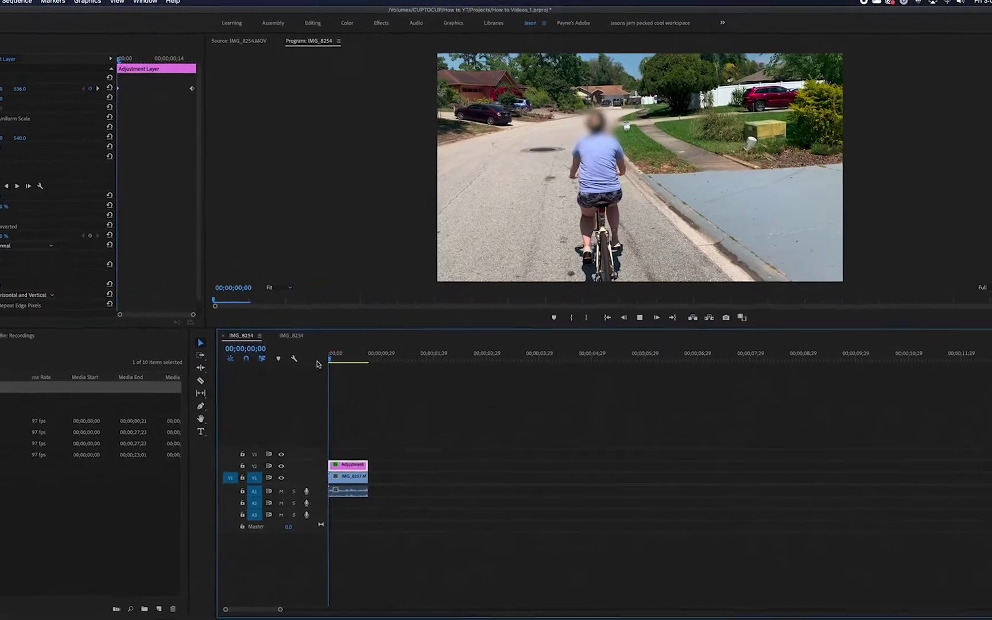
pyautogui.click(363, 339)
pyautogui.press('space')
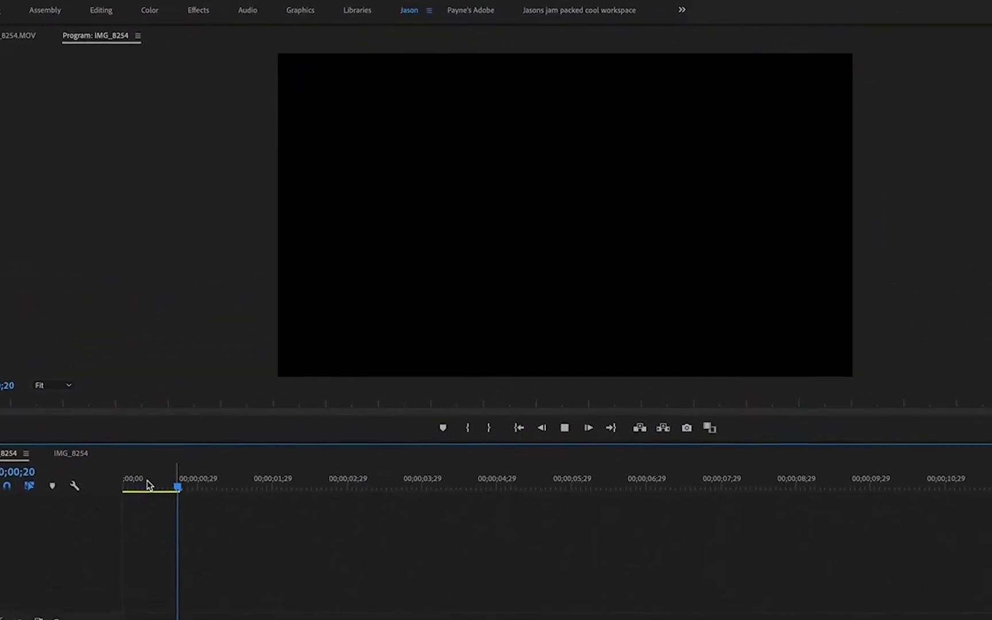
pyautogui.click(122, 487)
pyautogui.press('space')
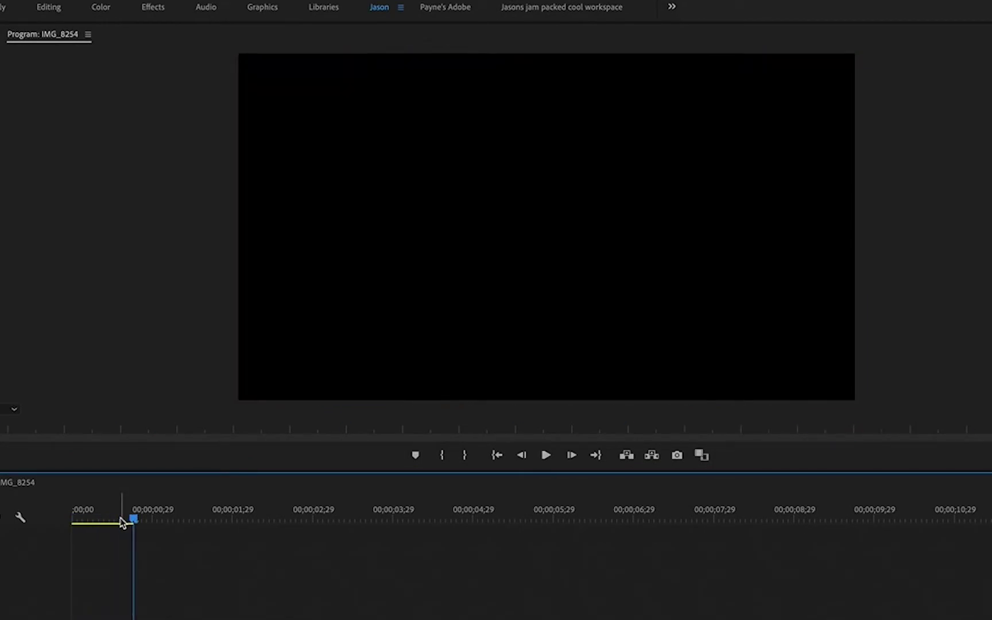
pyautogui.press('Home')
pyautogui.moveTo(75, 520)
pyautogui.mouseDown()
pyautogui.moveTo(126, 521)
pyautogui.moveTo(72, 528)
pyautogui.moveTo(117, 532)
pyautogui.moveTo(85, 533)
pyautogui.mouseUp()
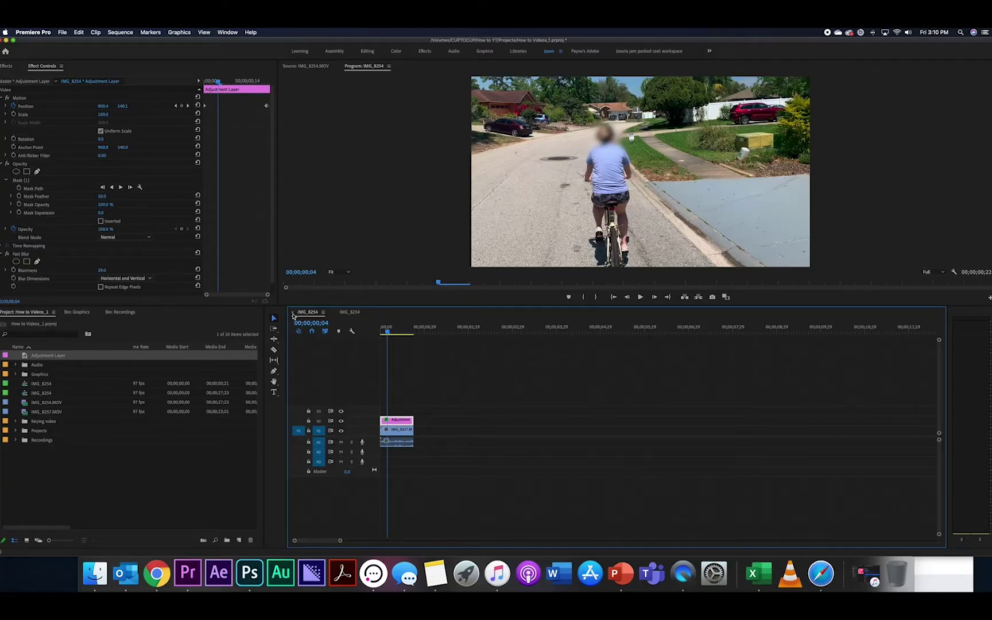
pyautogui.click(293, 313)
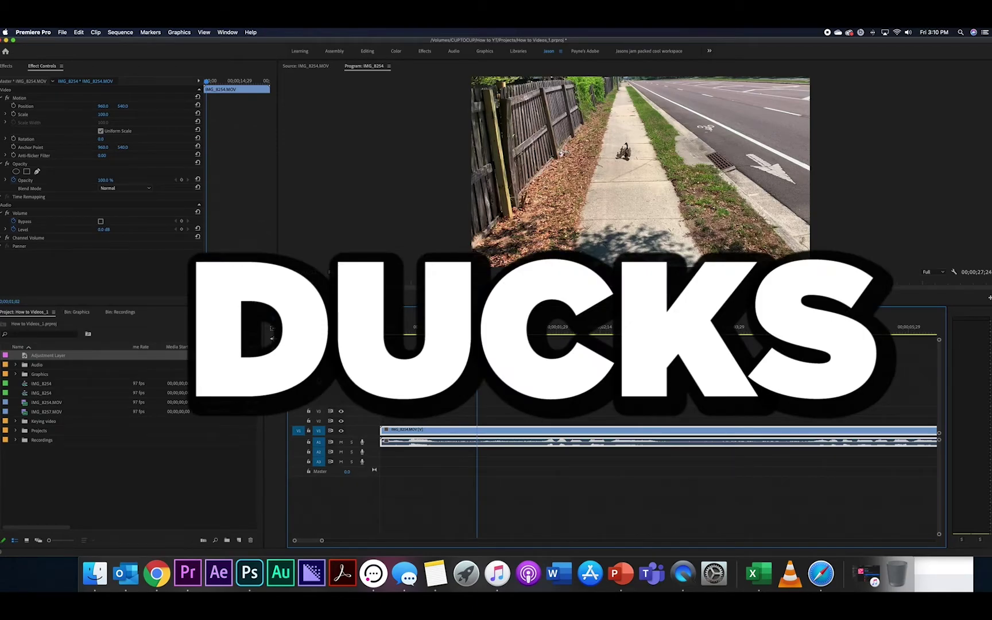
# Create a new 1920×1080, 23.976 fps adjustment layer from the Project panel's New Item menu
pyautogui.click(451, 333)
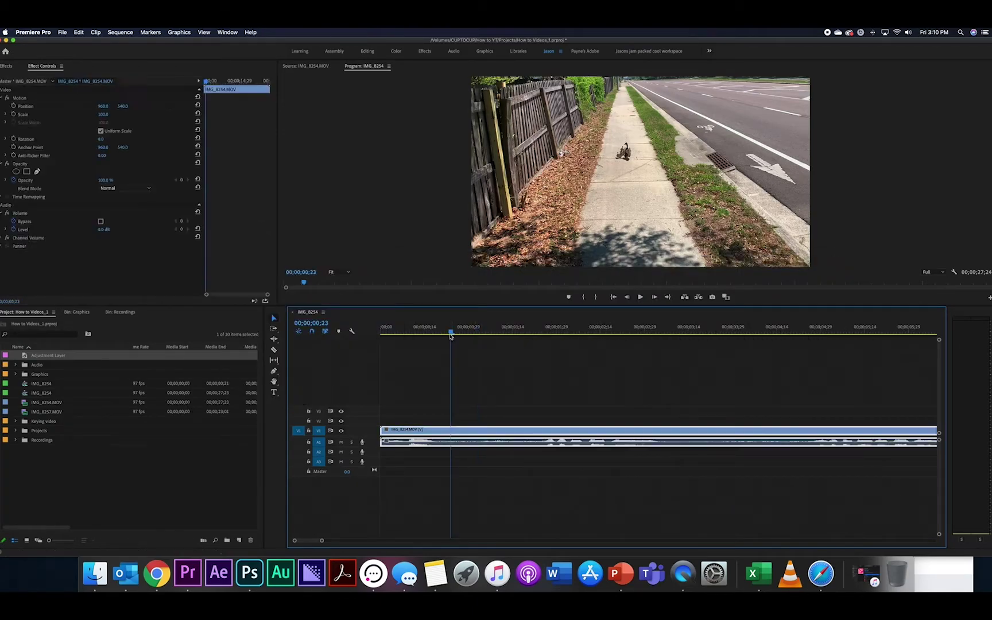
pyautogui.moveTo(450, 335); pyautogui.dragTo(447, 333)
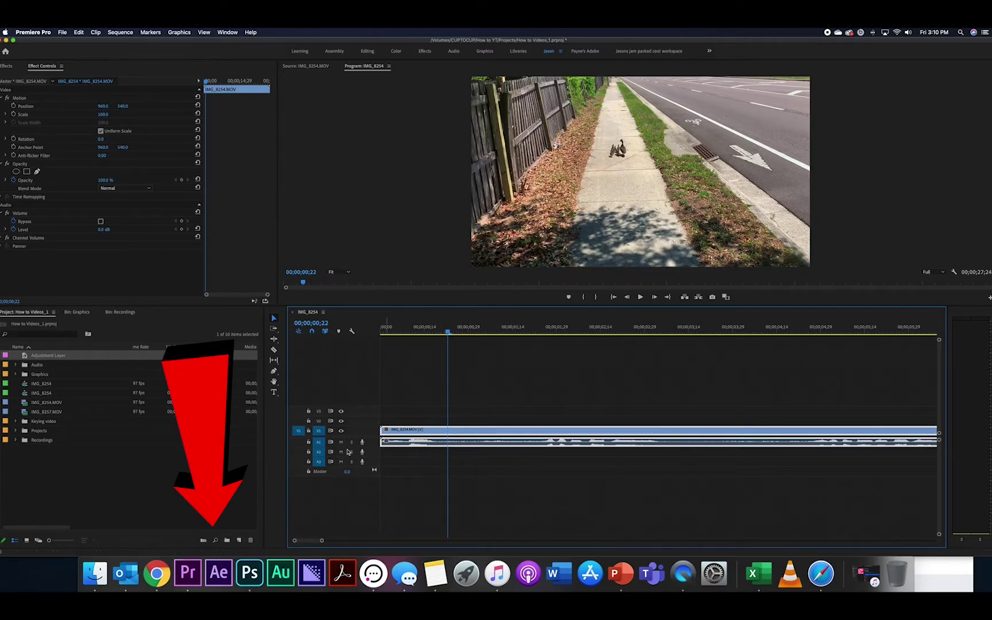
pyautogui.click(239, 540)
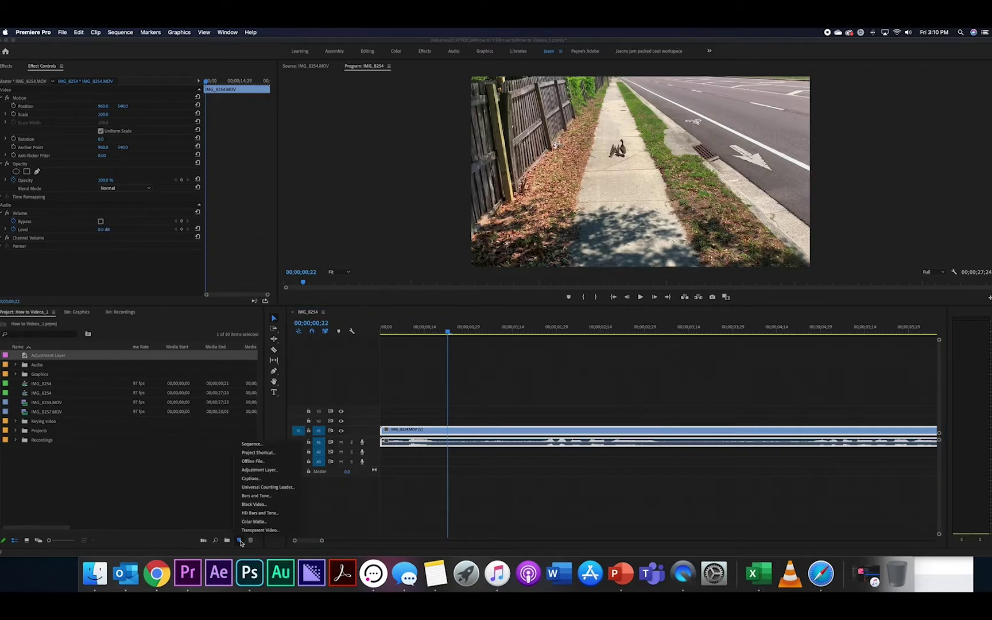
pyautogui.click(268, 470)
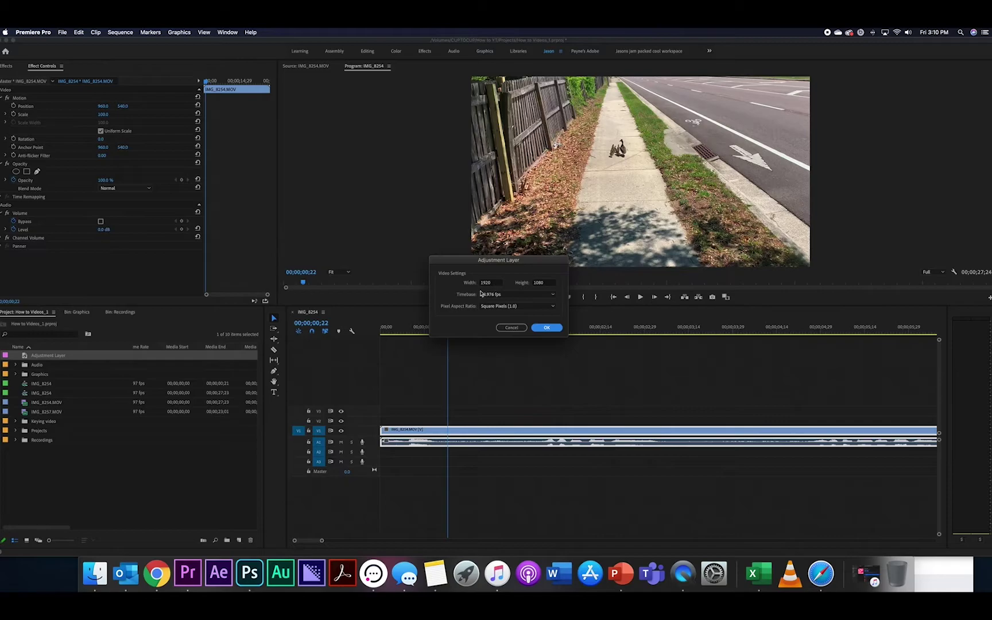
pyautogui.click(546, 327)
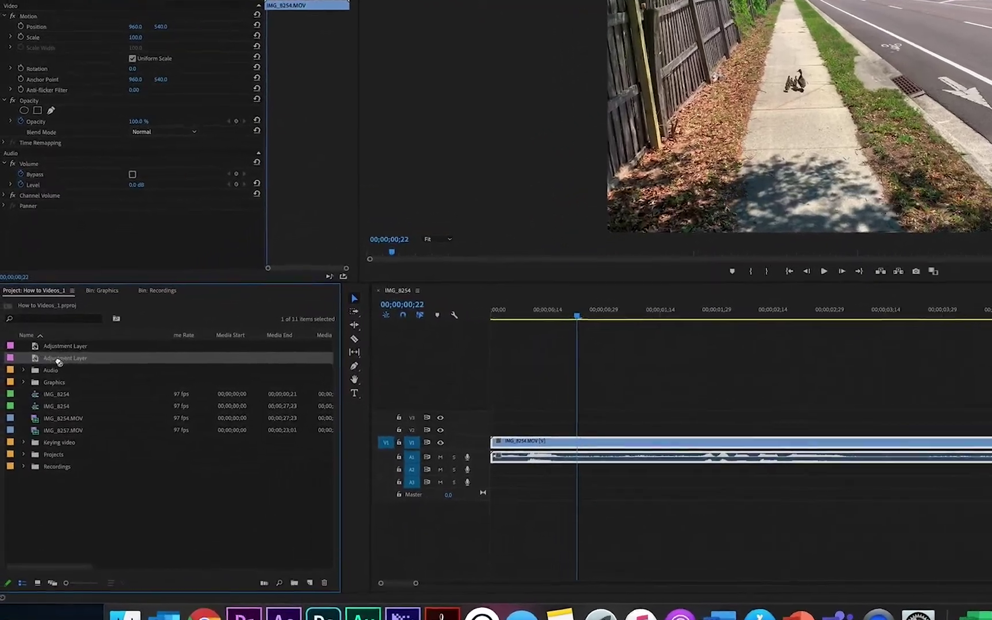
# Place the adjustment layer on track V2 at the sequence start, above the ducks clip, and select it
pyautogui.moveTo(42, 365); pyautogui.dragTo(93, 356)
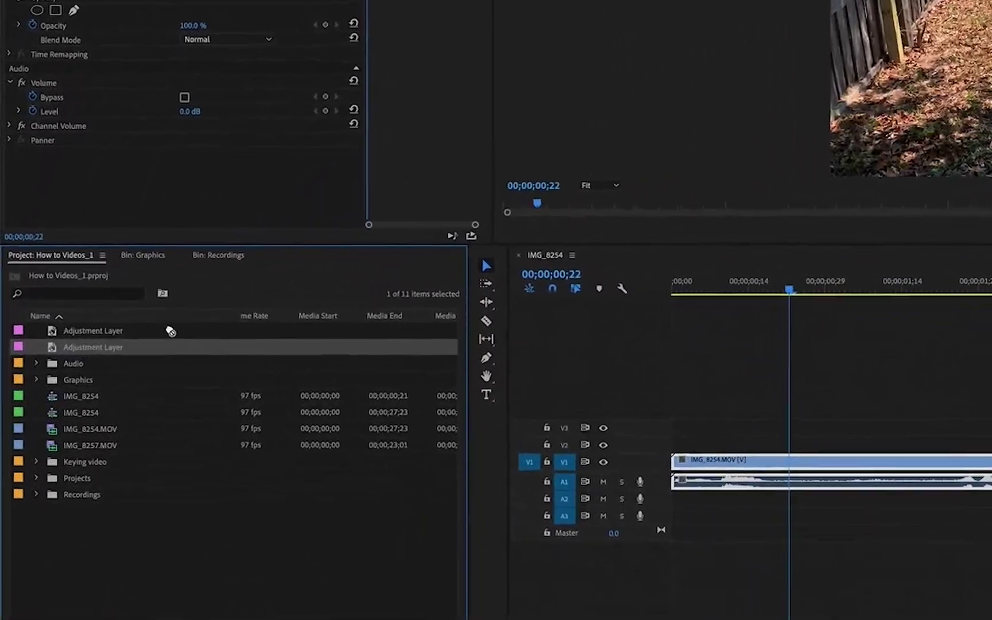
pyautogui.moveTo(170, 331); pyautogui.dragTo(260, 440)
pyautogui.moveTo(52, 346); pyautogui.dragTo(588, 412)
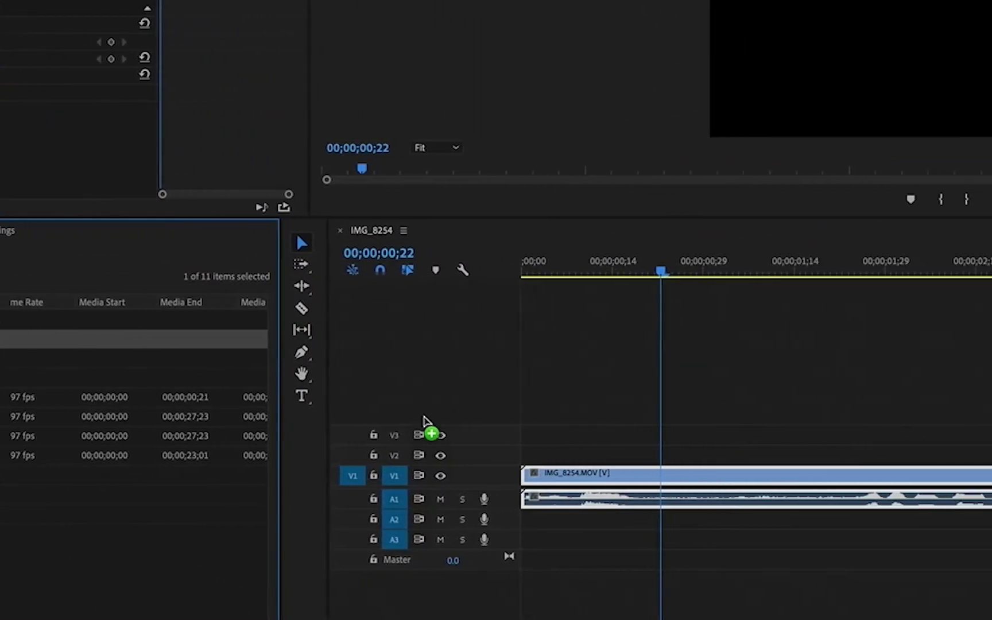
pyautogui.moveTo(423, 421); pyautogui.dragTo(514, 457)
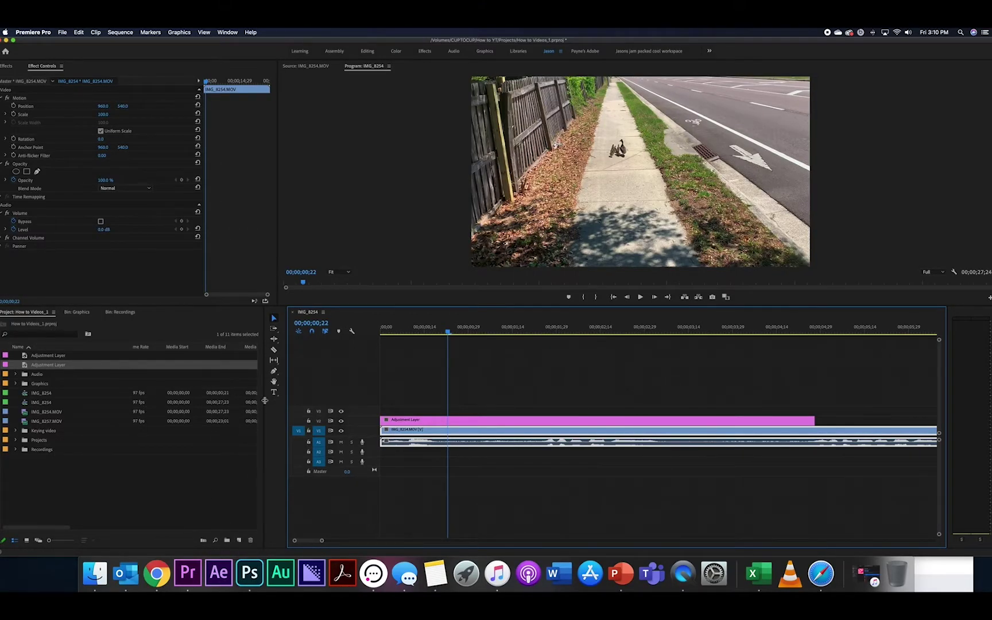
pyautogui.moveTo(264, 400); pyautogui.dragTo(85, 404)
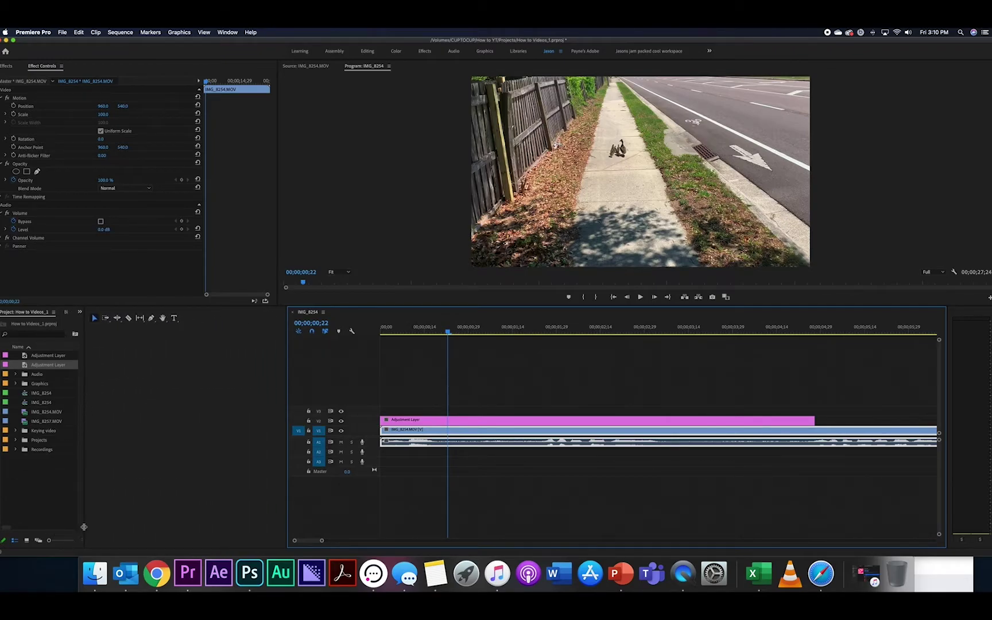
pyautogui.moveTo(84, 505); pyautogui.dragTo(222, 502)
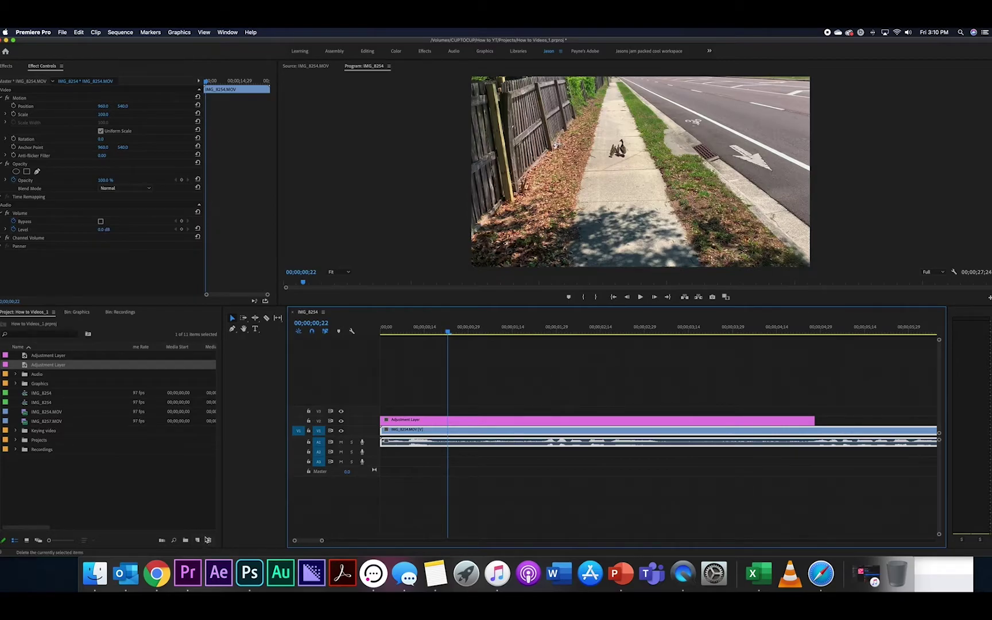
pyautogui.click(456, 423)
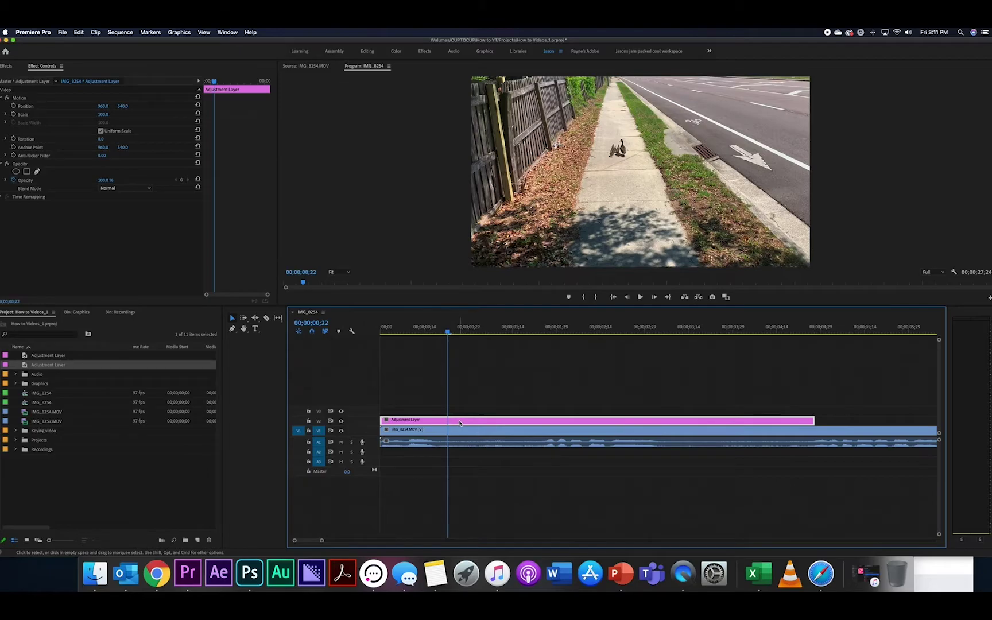
# Search the Effects panel for 'blur' and apply Fast Blur to the adjustment layer clip
pyautogui.click(5, 66)
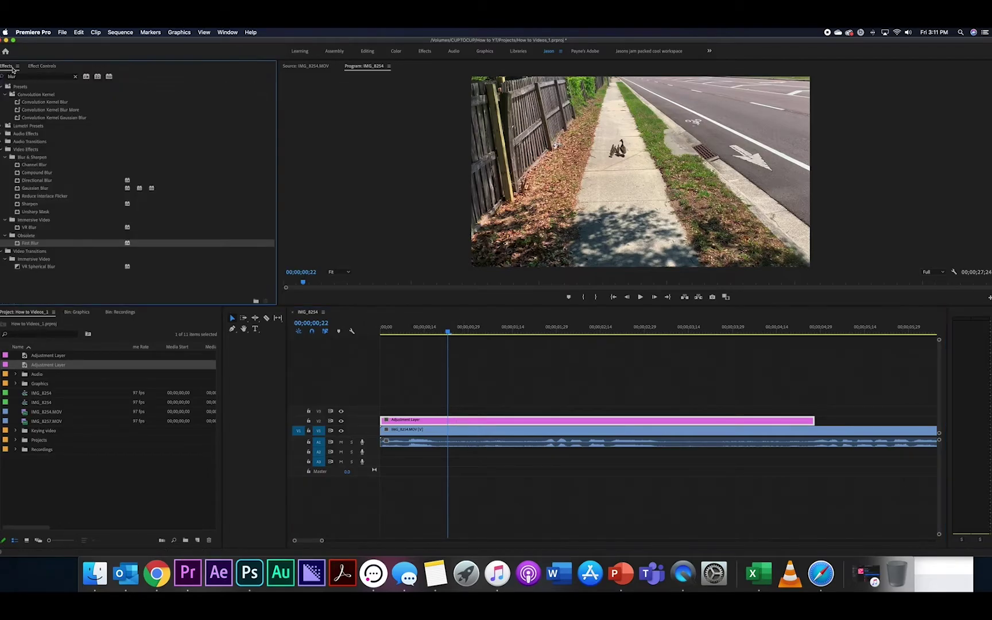
pyautogui.click(23, 77)
pyautogui.write('b')
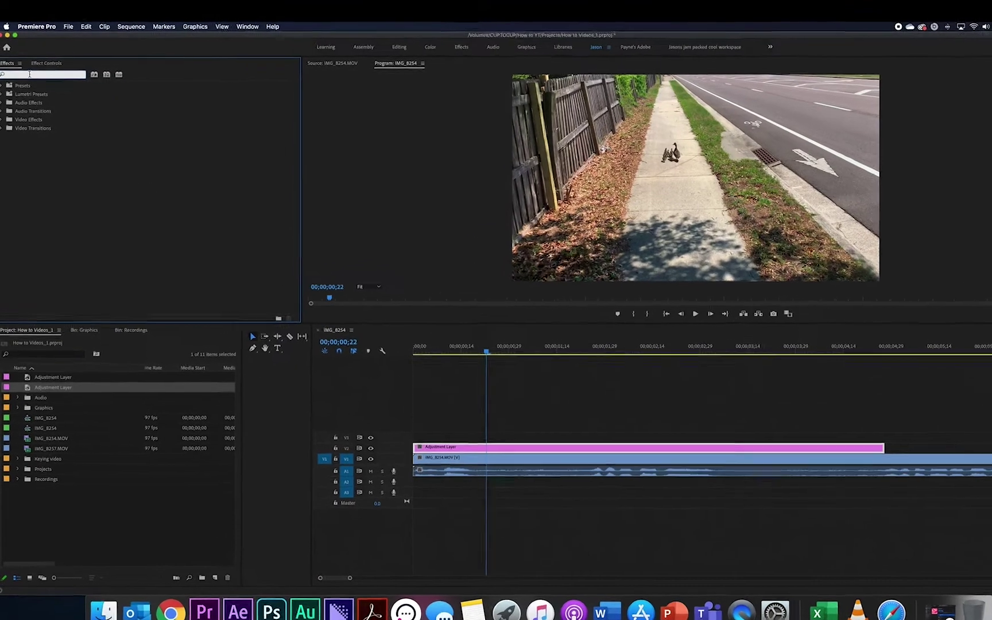
pyautogui.write('lur')
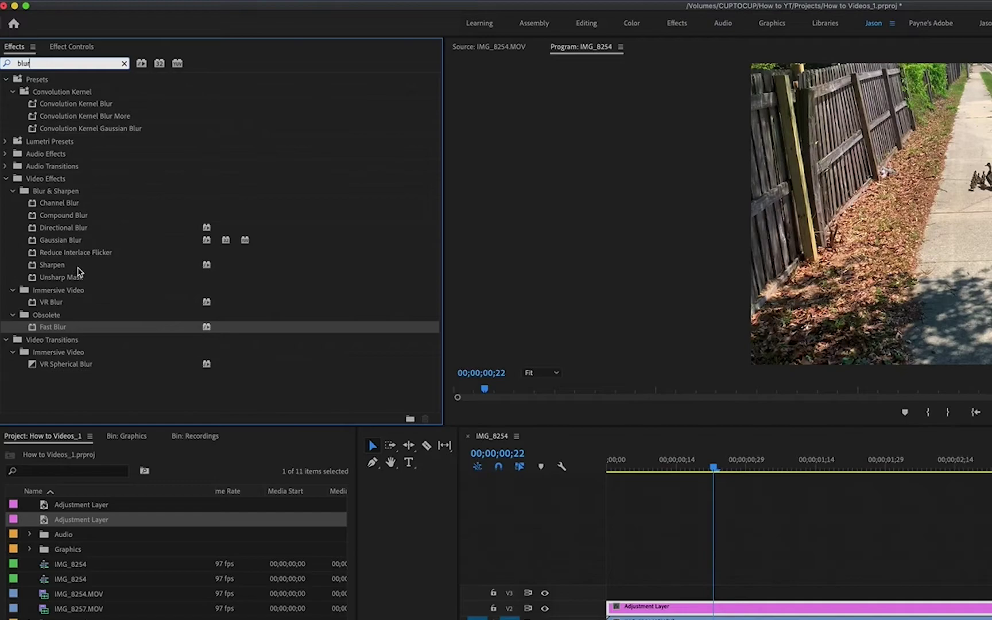
pyautogui.click(35, 332)
pyautogui.moveTo(35, 331); pyautogui.dragTo(695, 608)
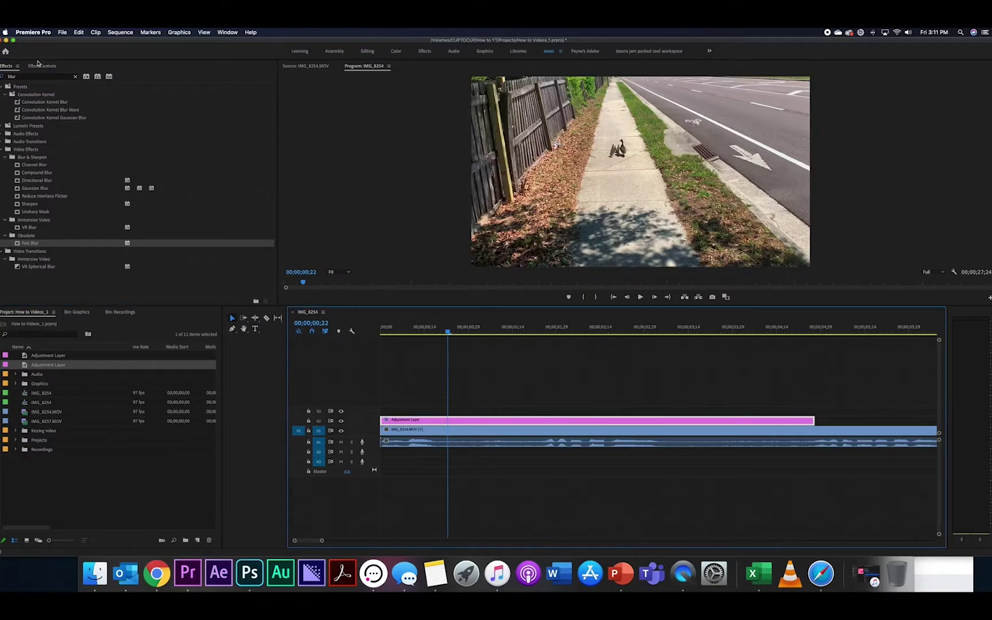
pyautogui.click(42, 66)
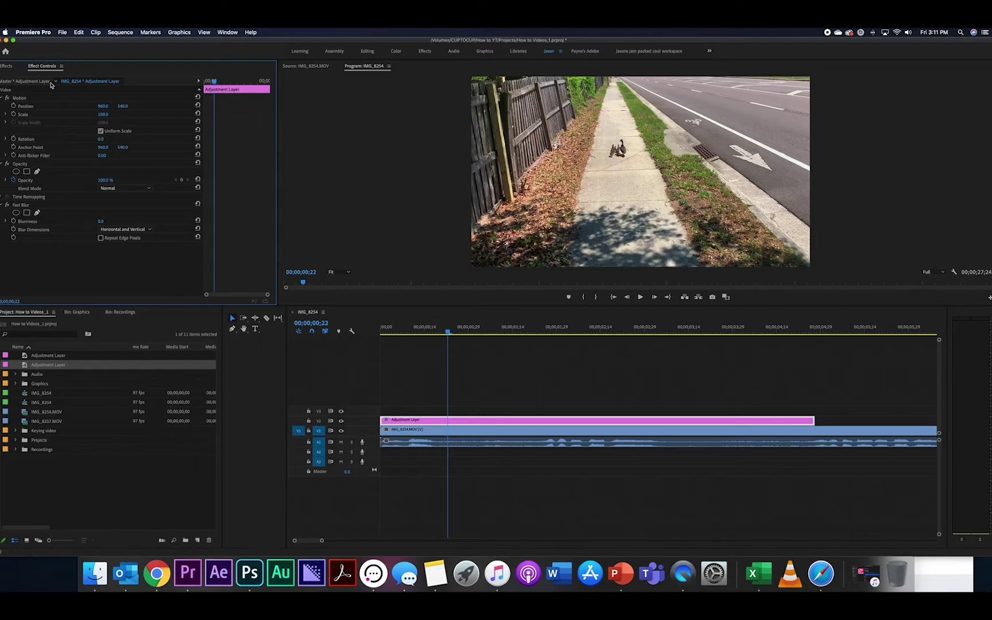
# Raise the adjustment layer's Fast Blur Blurriness to 38.0
pyautogui.click(439, 425)
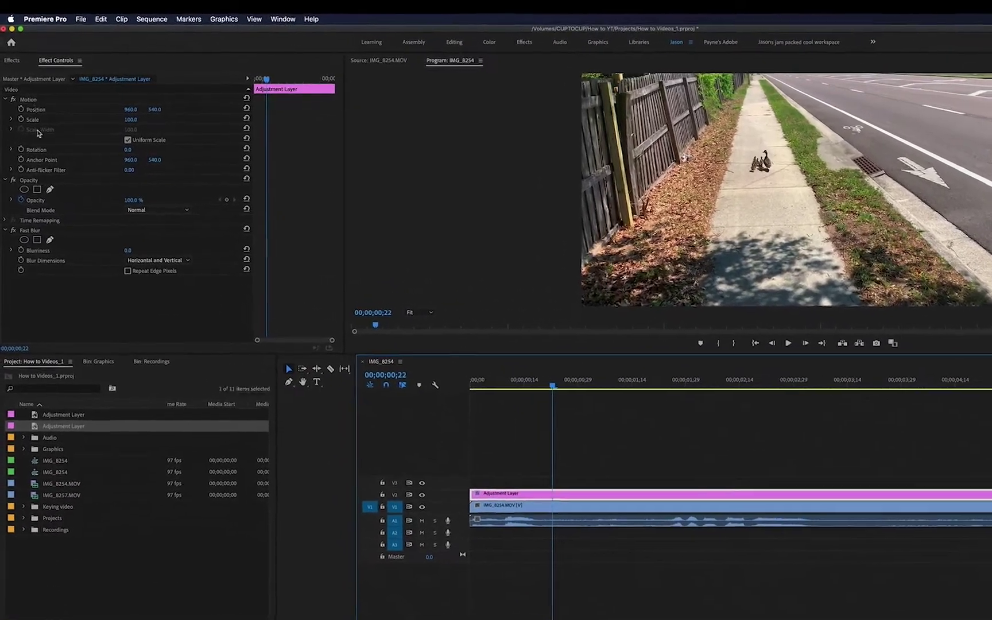
pyautogui.click(38, 66)
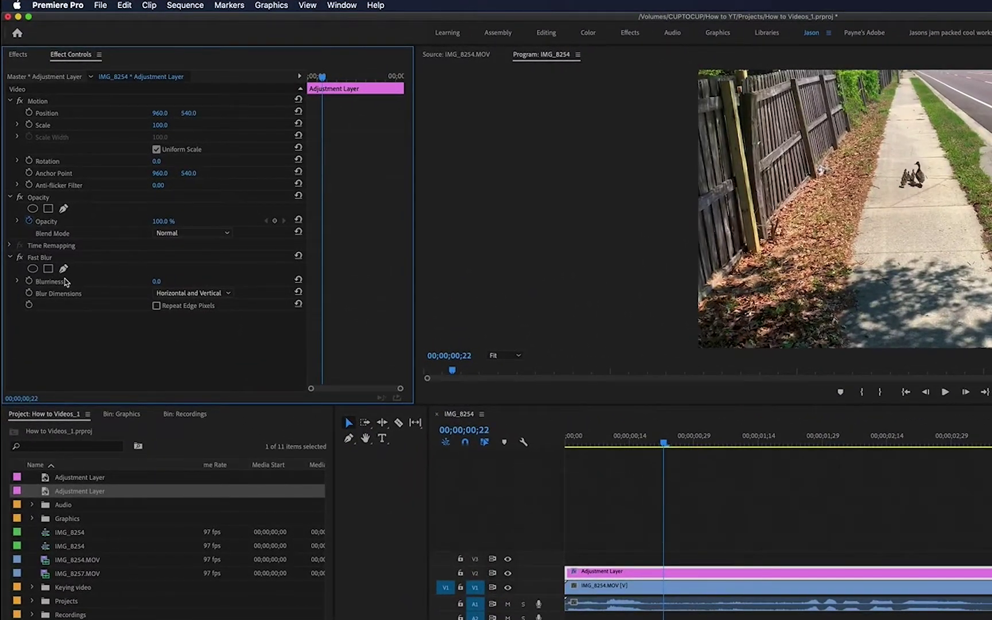
pyautogui.click(35, 259)
pyautogui.click(107, 362)
pyautogui.moveTo(156, 281); pyautogui.dragTo(180, 282)
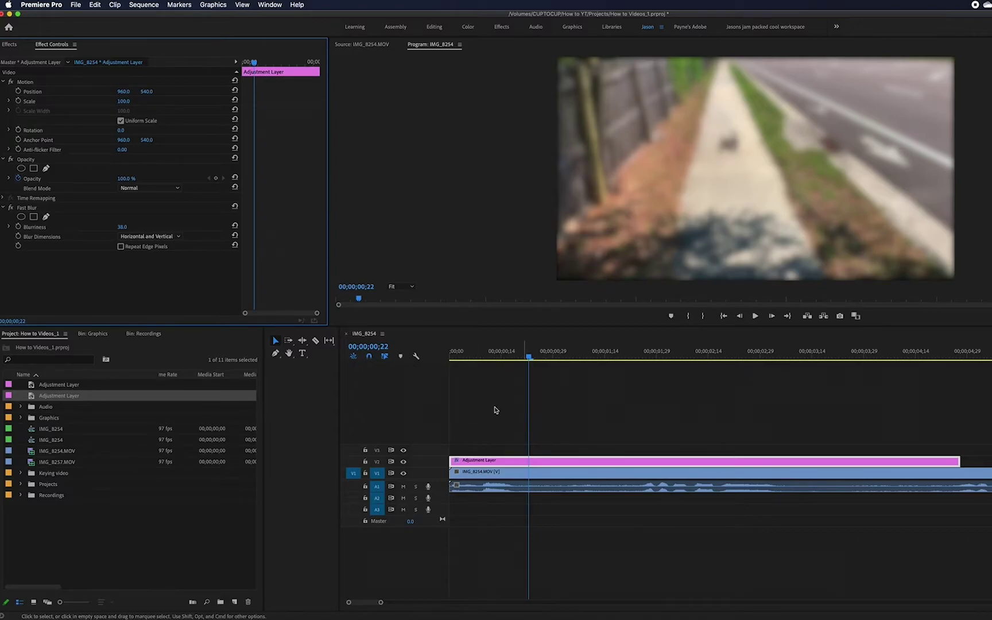
# Start a pen mask on the adjustment layer, placing points down the left side of the ducks
pyautogui.click(29, 84)
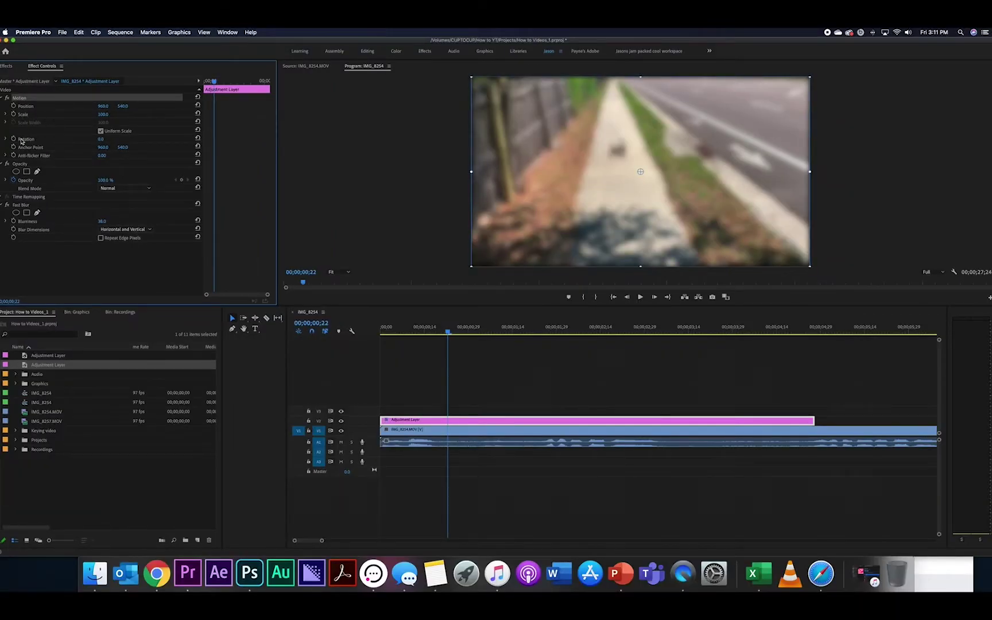
pyautogui.click(38, 172)
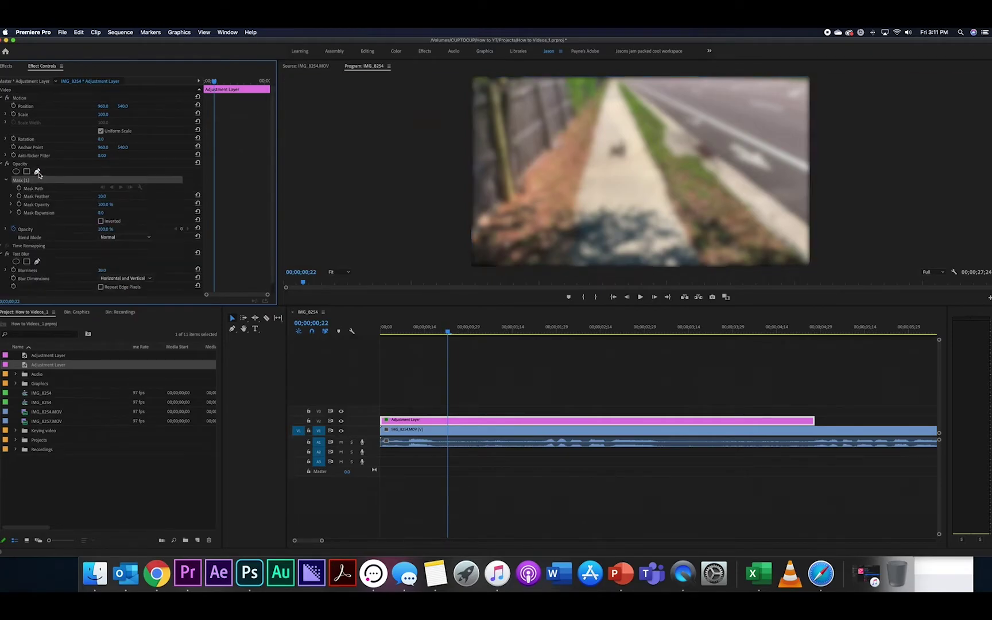
pyautogui.click(606, 131)
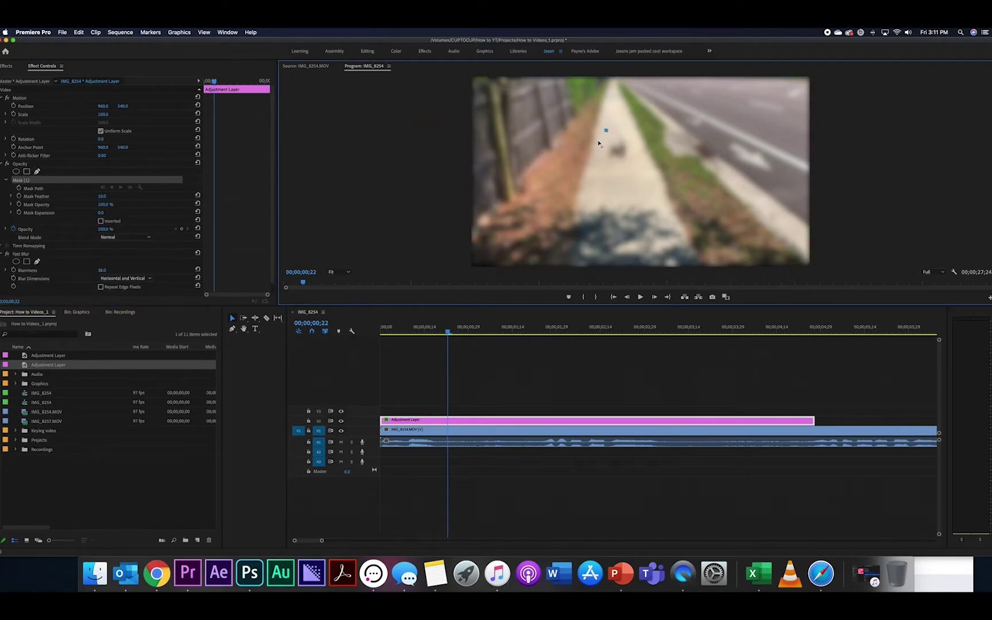
pyautogui.click(597, 140)
pyautogui.click(596, 156)
pyautogui.click(601, 167)
pyautogui.click(610, 170)
# Finish the mask outline on the ducks' right side and close the path around them
pyautogui.click(644, 156)
pyautogui.click(645, 142)
pyautogui.press('super+z')
pyautogui.click(620, 129)
pyautogui.click(606, 131)
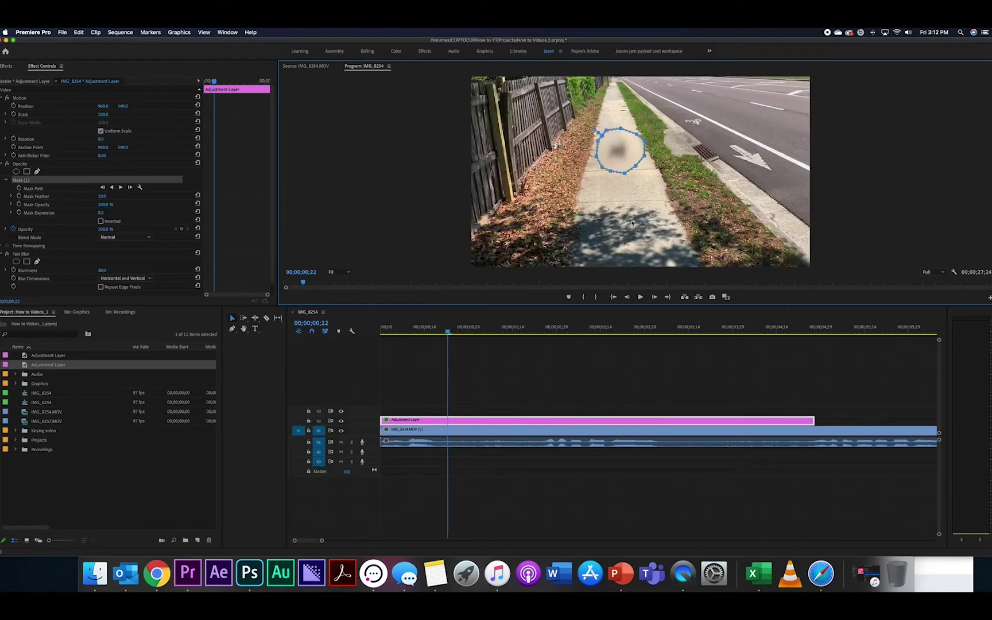
pyautogui.click(599, 380)
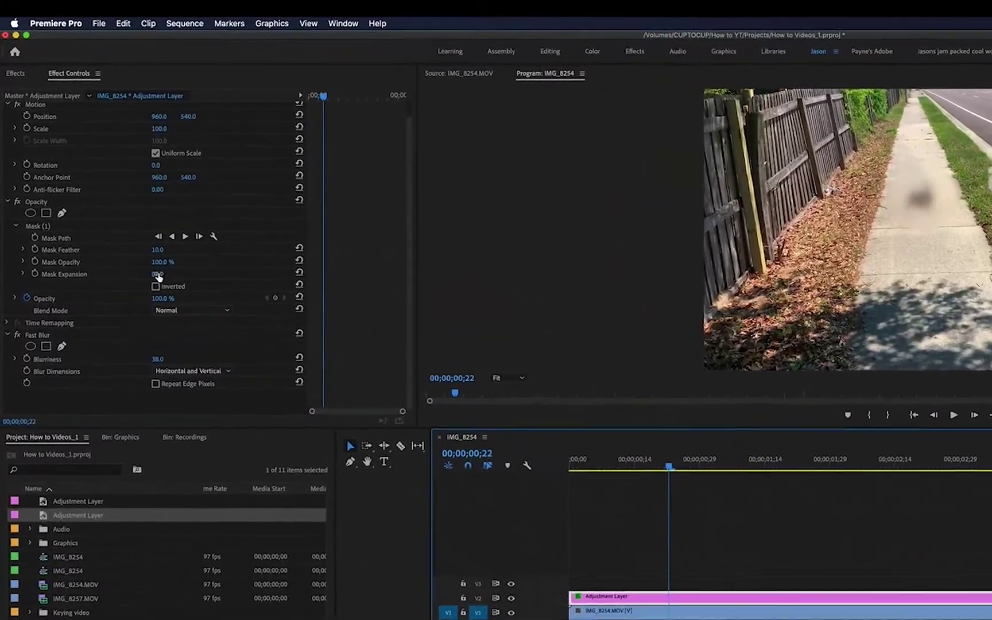
# Set Mask Feather to 45.0 to soften the blurred patch's edges
pyautogui.moveTo(175, 270); pyautogui.dragTo(179, 270)
pyautogui.moveTo(179, 269); pyautogui.dragTo(181, 270)
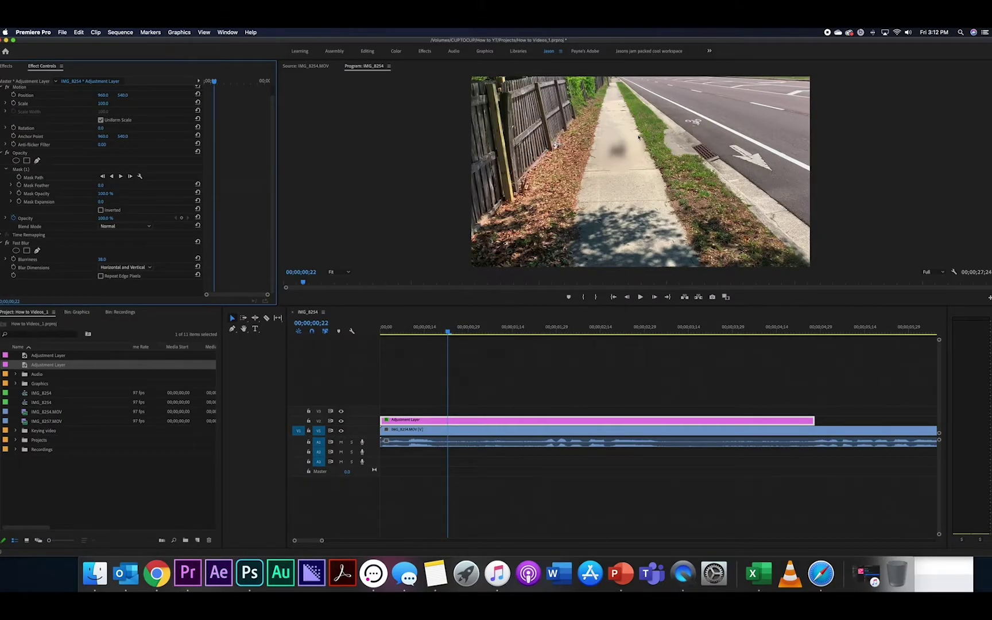
pyautogui.moveTo(109, 185); pyautogui.dragTo(115, 185)
pyautogui.click(466, 331)
pyautogui.moveTo(468, 333); pyautogui.dragTo(421, 338)
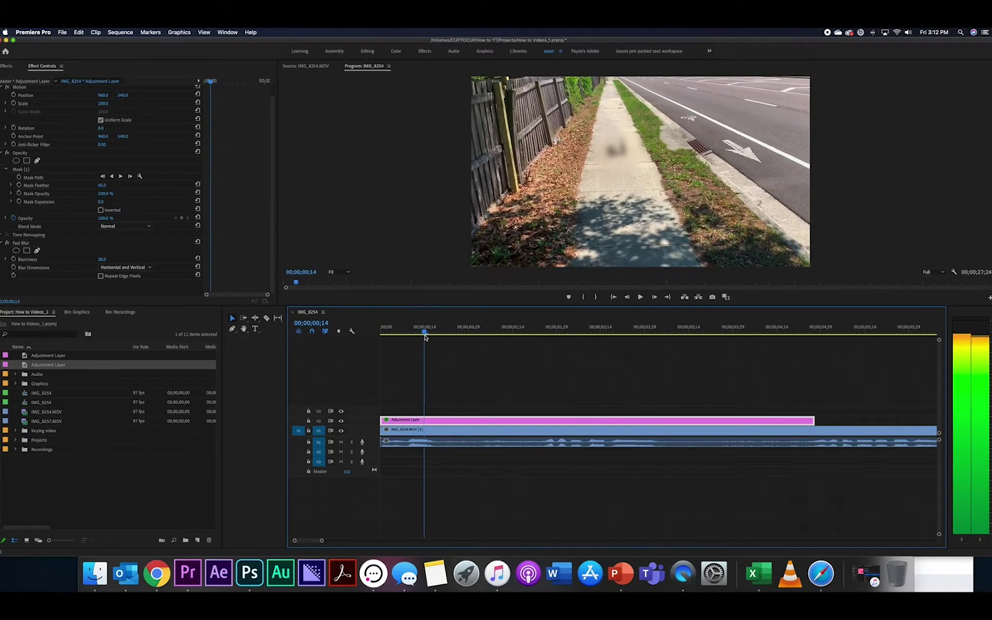
pyautogui.moveTo(425, 337); pyautogui.dragTo(516, 339)
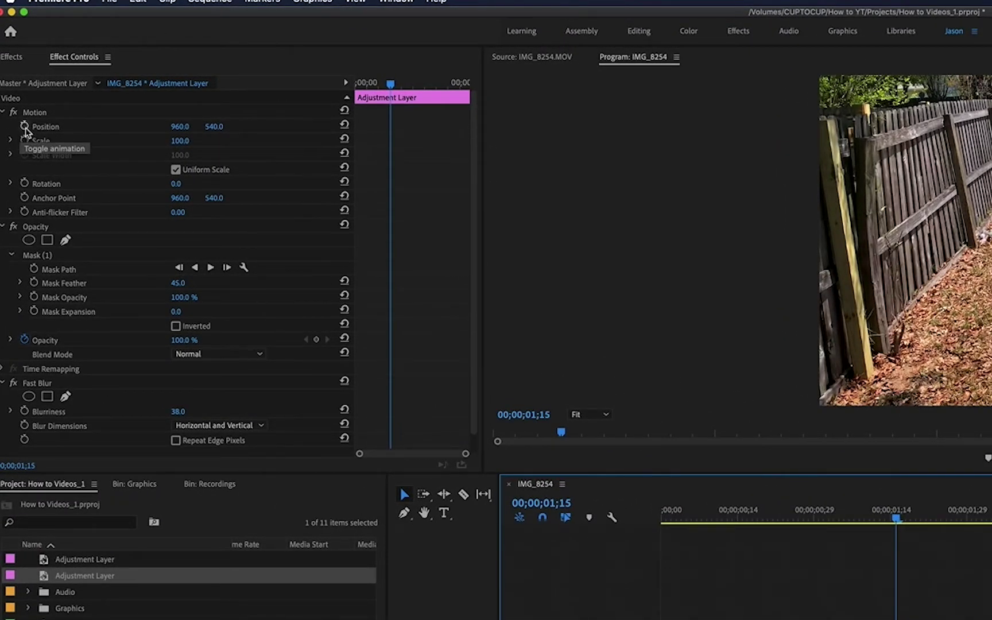
# Keyframe the adjustment layer's Position and, at 00;00;01;22, move the blur down onto the ducks
pyautogui.click(24, 127)
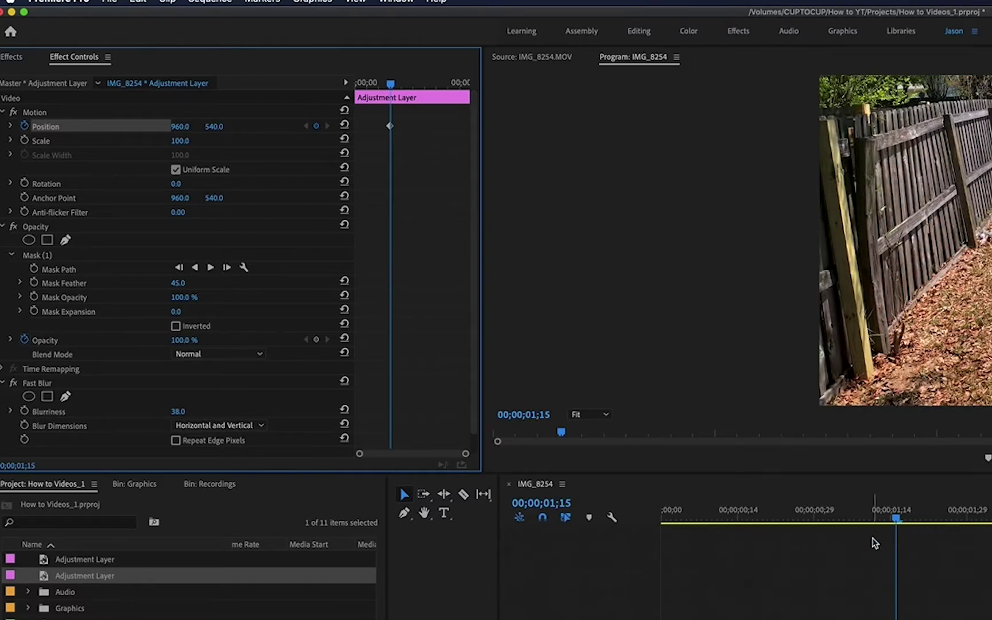
pyautogui.moveTo(897, 520); pyautogui.dragTo(908, 519)
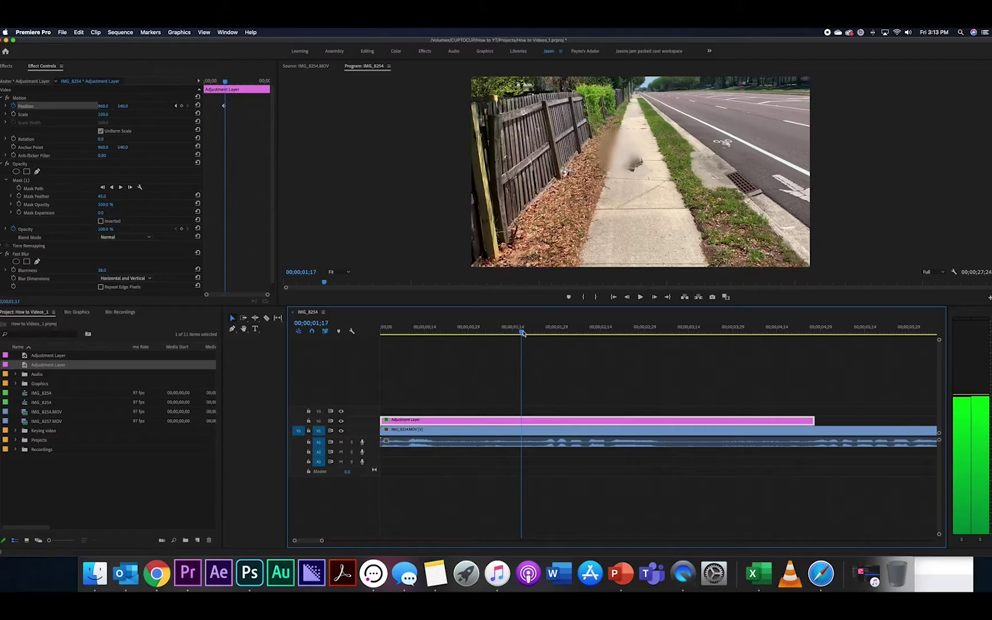
pyautogui.moveTo(523, 333); pyautogui.dragTo(535, 333)
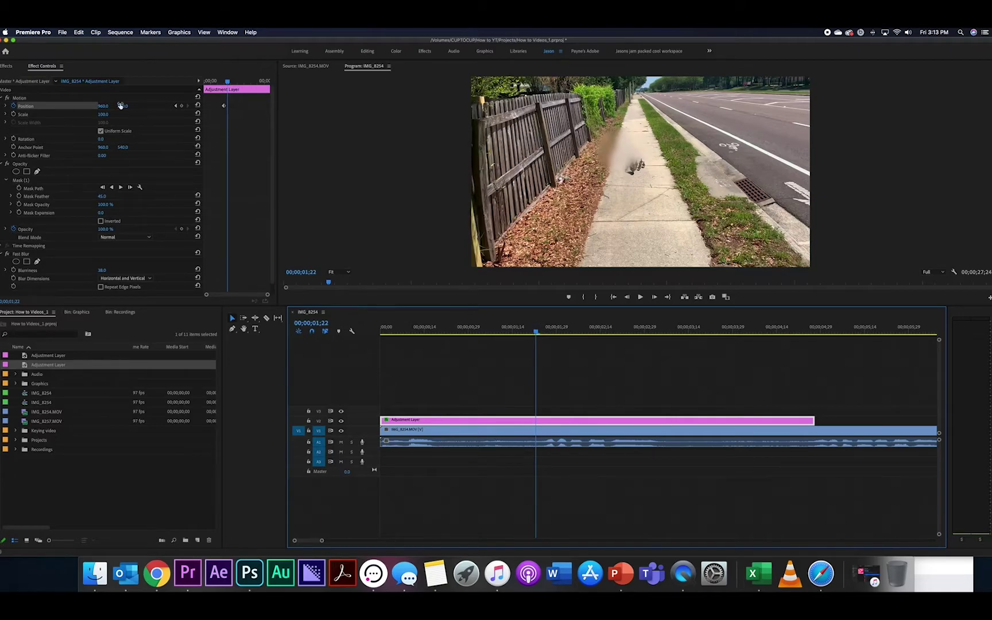
pyautogui.moveTo(120, 106); pyautogui.dragTo(146, 106)
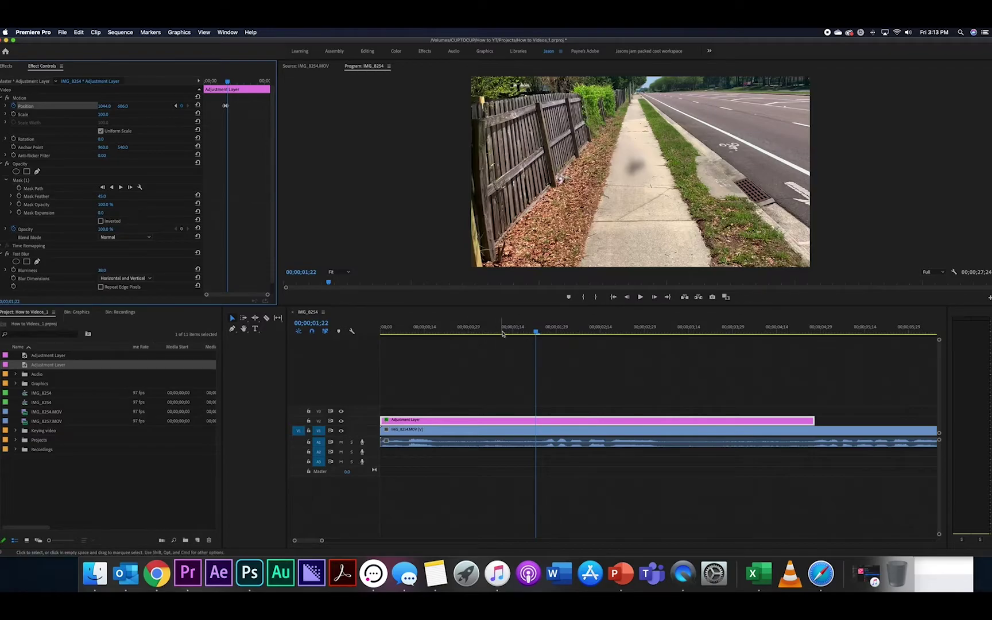
pyautogui.click(503, 333)
# Trim the adjustment layer and IMG_8254 clip so both end at 00;00;02;00
pyautogui.press('space')
pyautogui.click(483, 333)
pyautogui.click(460, 334)
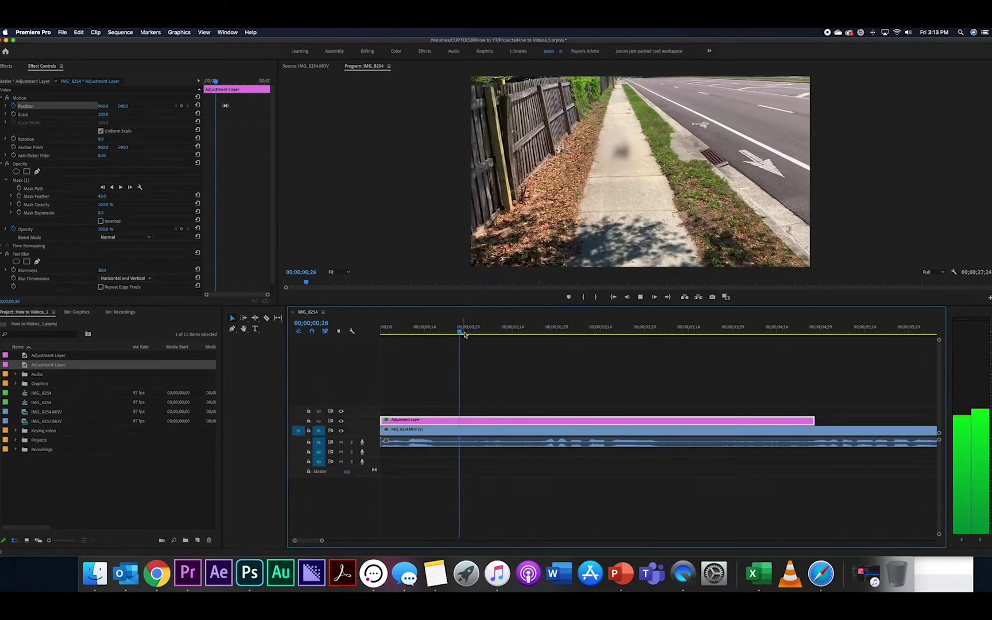
pyautogui.press('space')
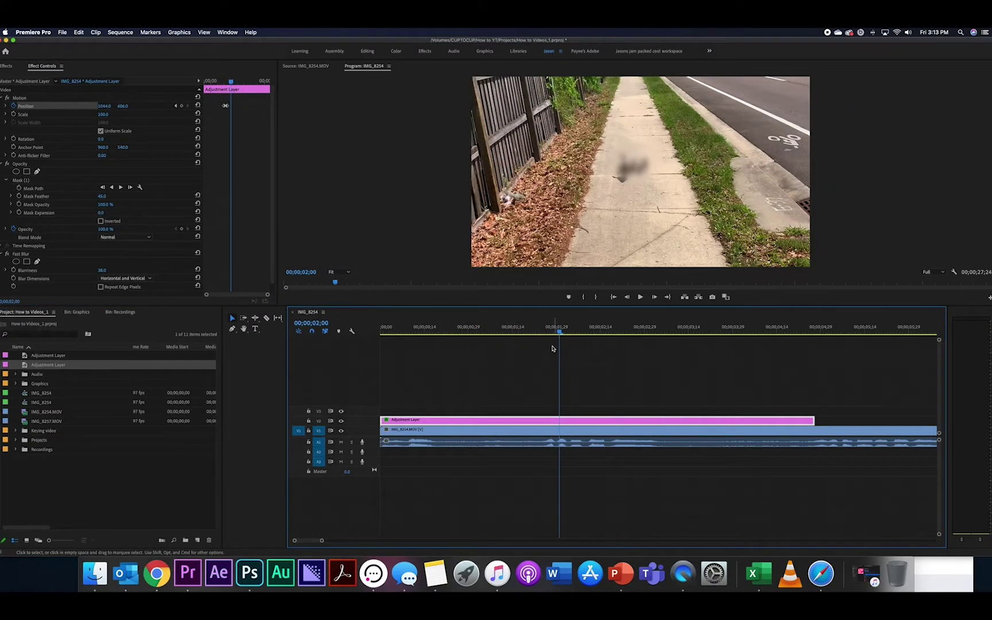
pyautogui.click(818, 430)
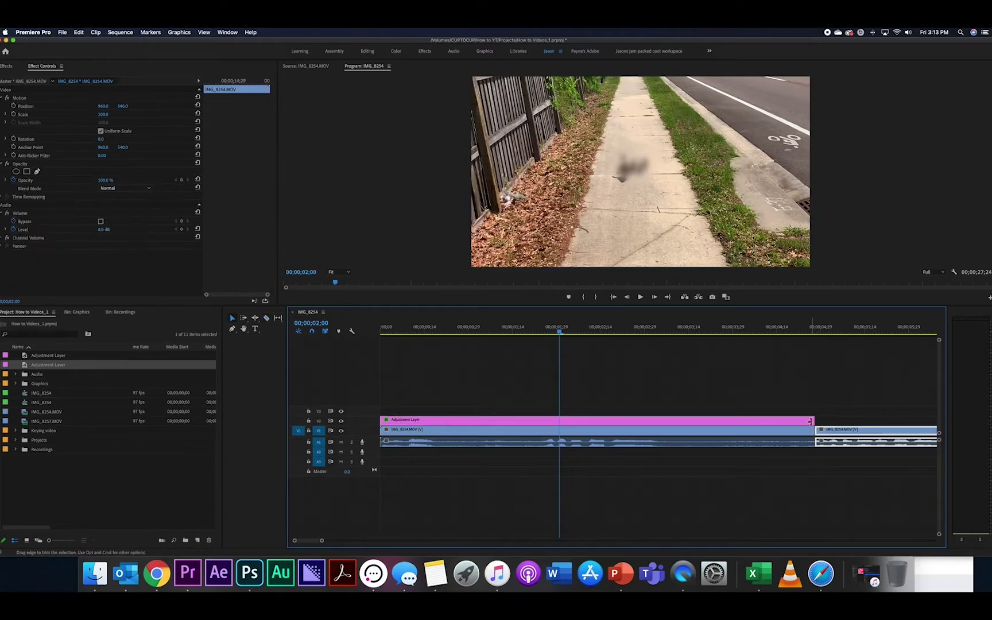
pyautogui.press('Delete')
pyautogui.moveTo(817, 421); pyautogui.dragTo(558, 422)
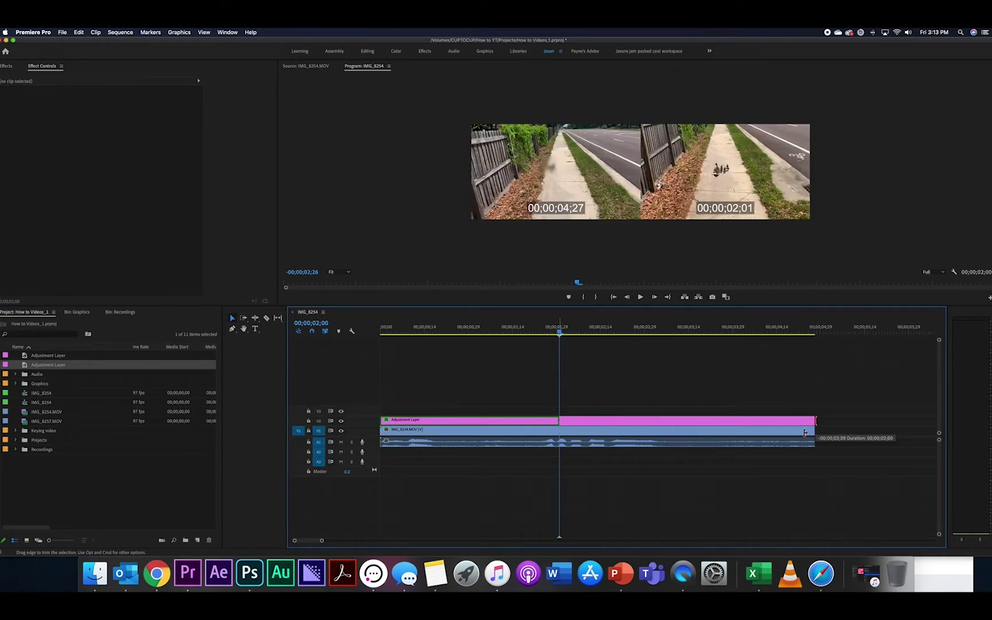
pyautogui.moveTo(817, 433); pyautogui.dragTo(560, 433)
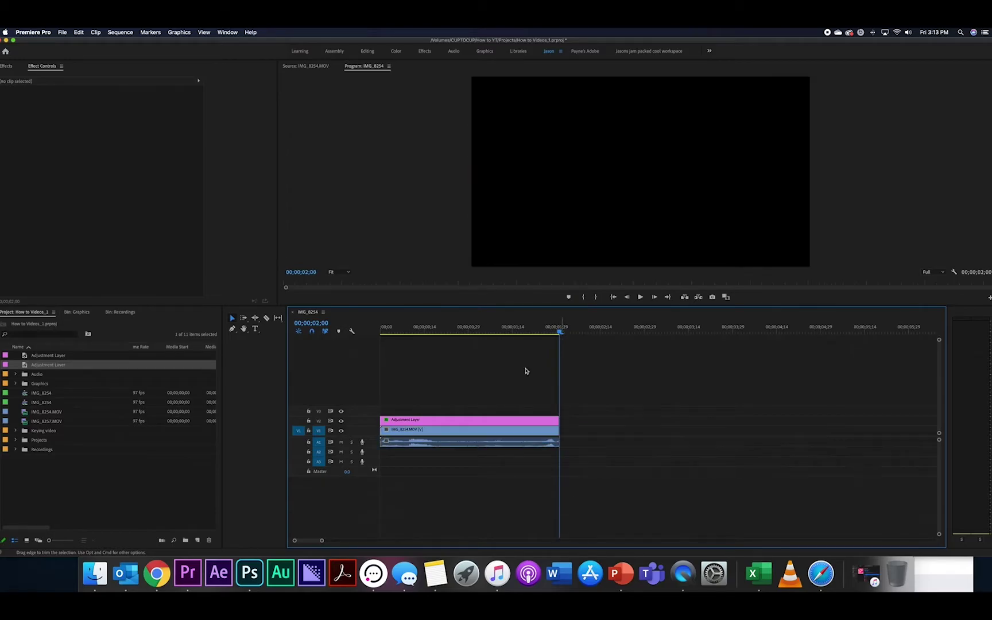
pyautogui.moveTo(484, 328); pyautogui.dragTo(510, 332)
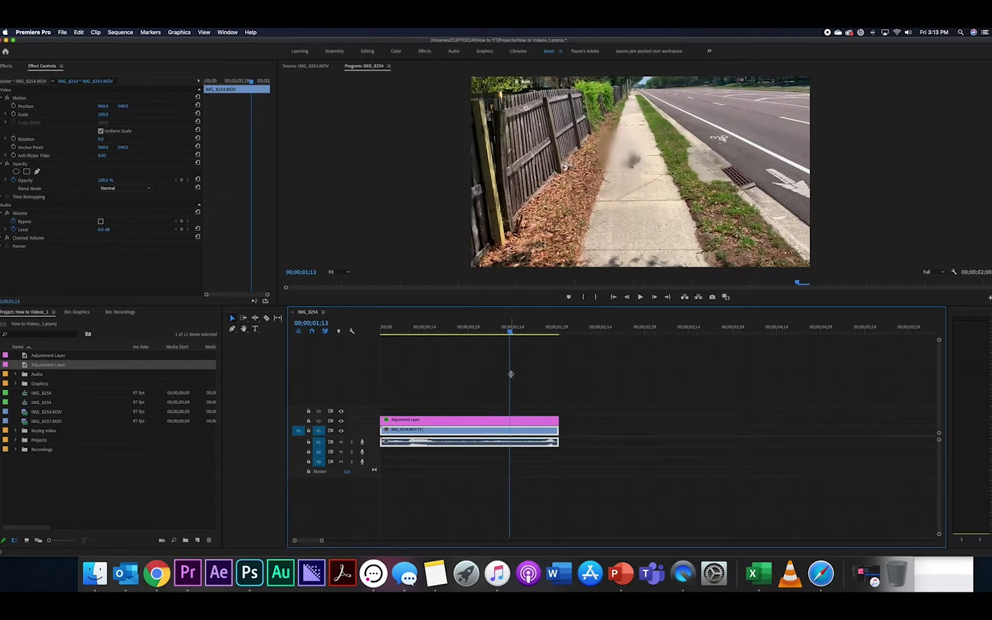
pyautogui.click(517, 422)
pyautogui.click(259, 110)
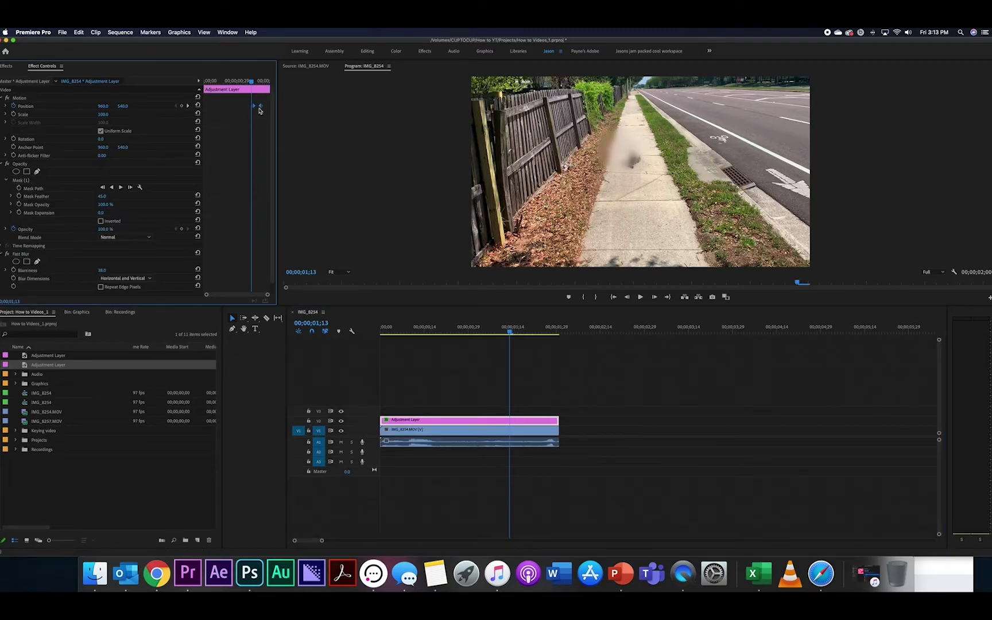
pyautogui.click(240, 81)
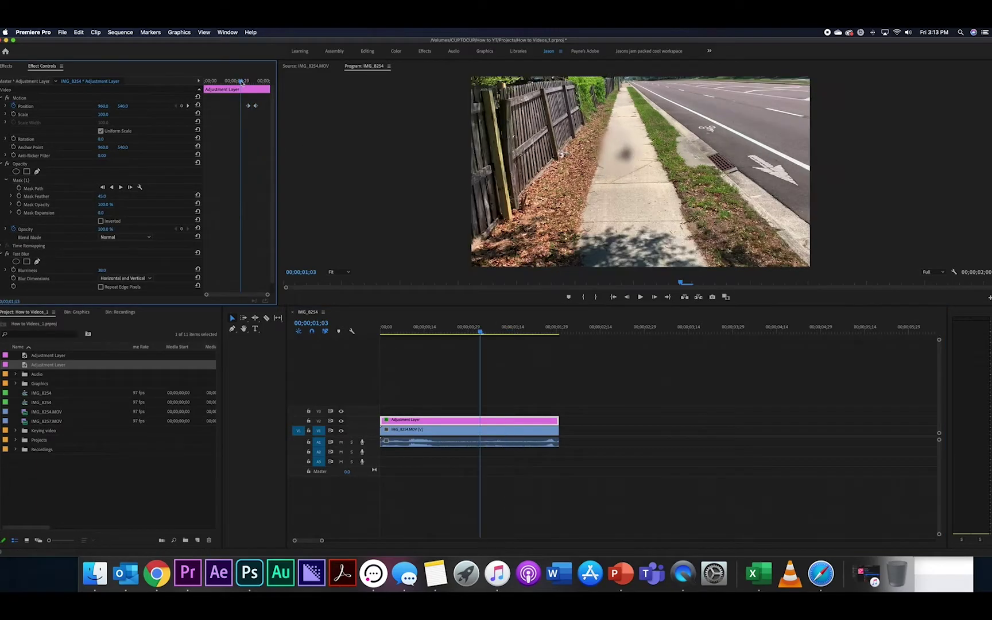
pyautogui.press('space')
pyautogui.click(239, 81)
pyautogui.press('space')
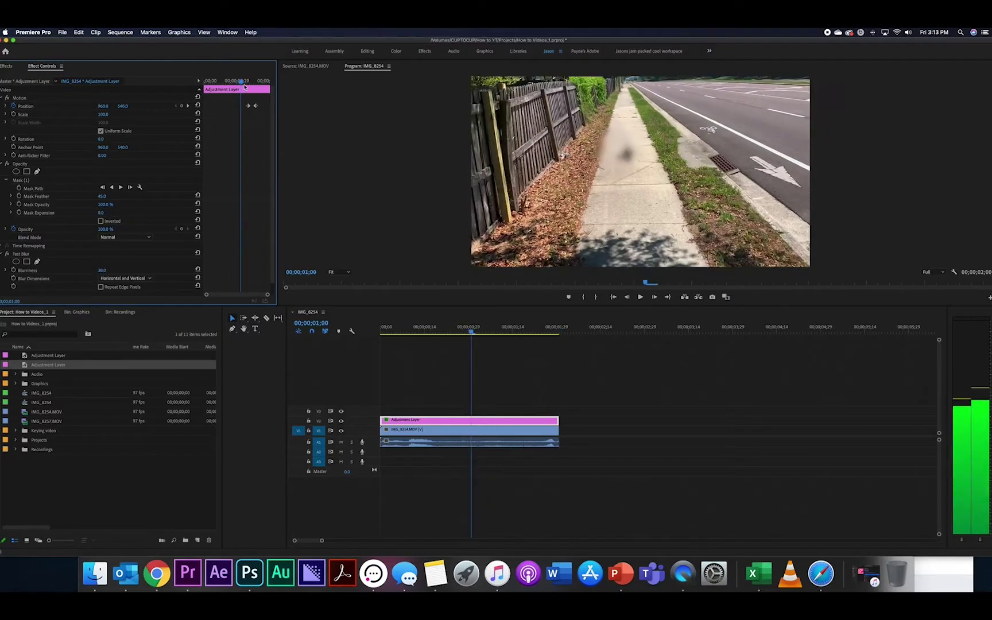
pyautogui.moveTo(268, 87); pyautogui.dragTo(206, 83)
pyautogui.press('space')
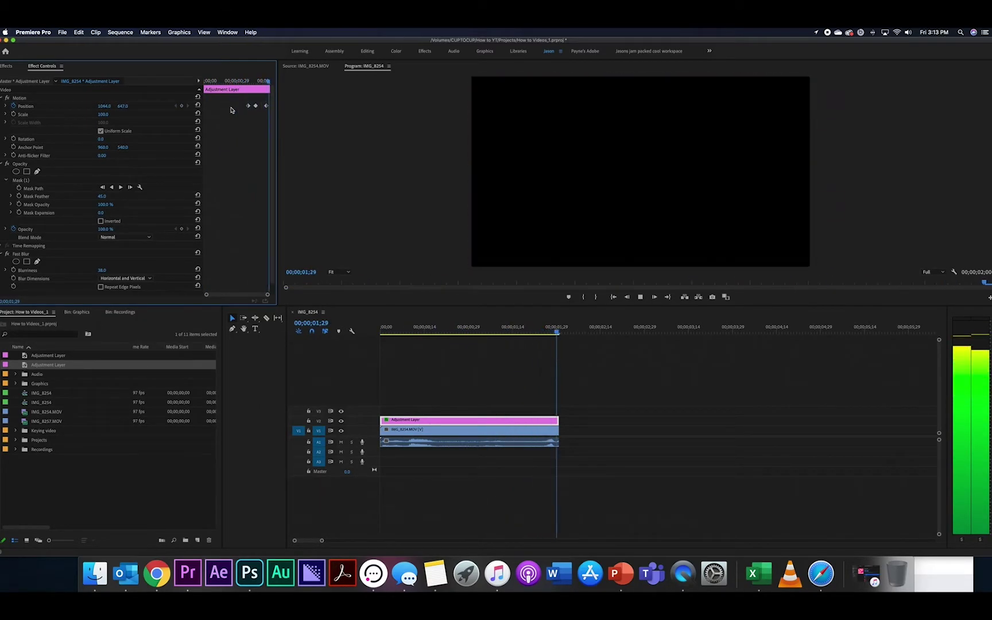
pyautogui.press('Home')
pyautogui.press('space')
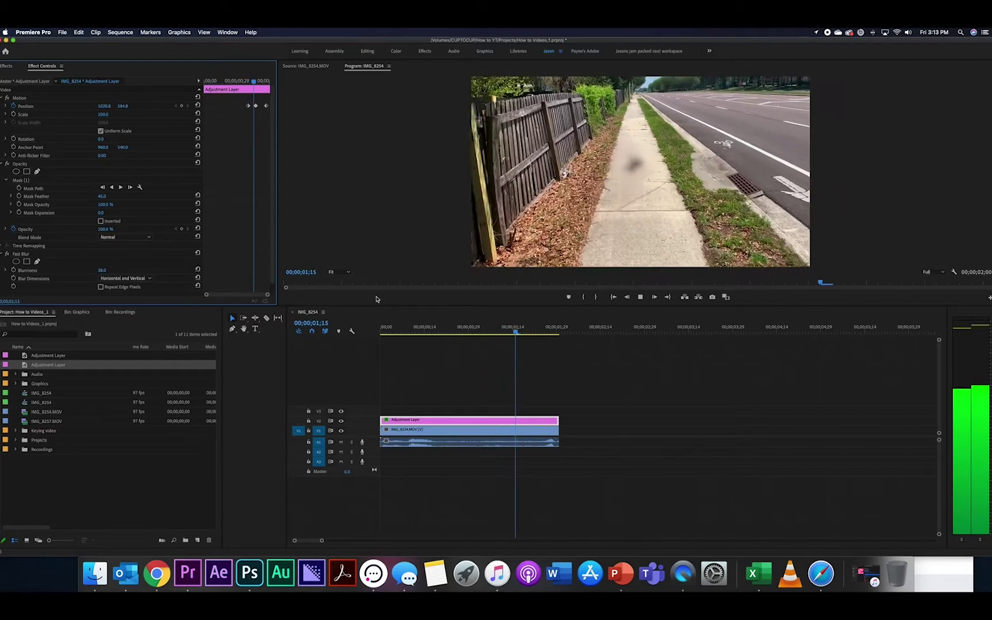
pyautogui.press('Home')
pyautogui.press('space')
pyautogui.press('space')
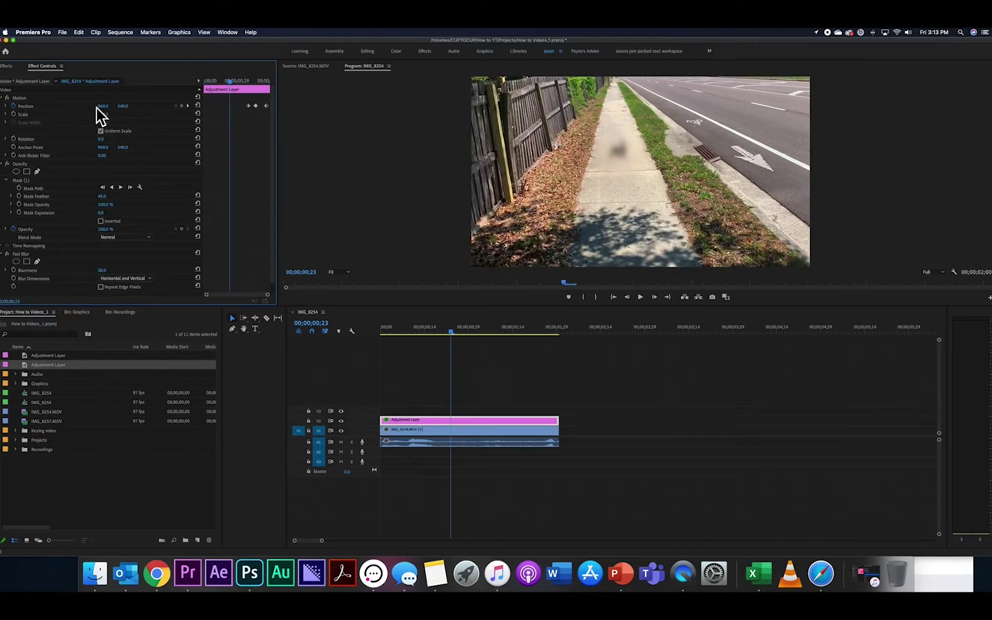
# Delete the old Position keyframes and add a new one at 00;00;00;18 holding 960.0, 540.0
pyautogui.click(13, 106)
pyautogui.click(555, 312)
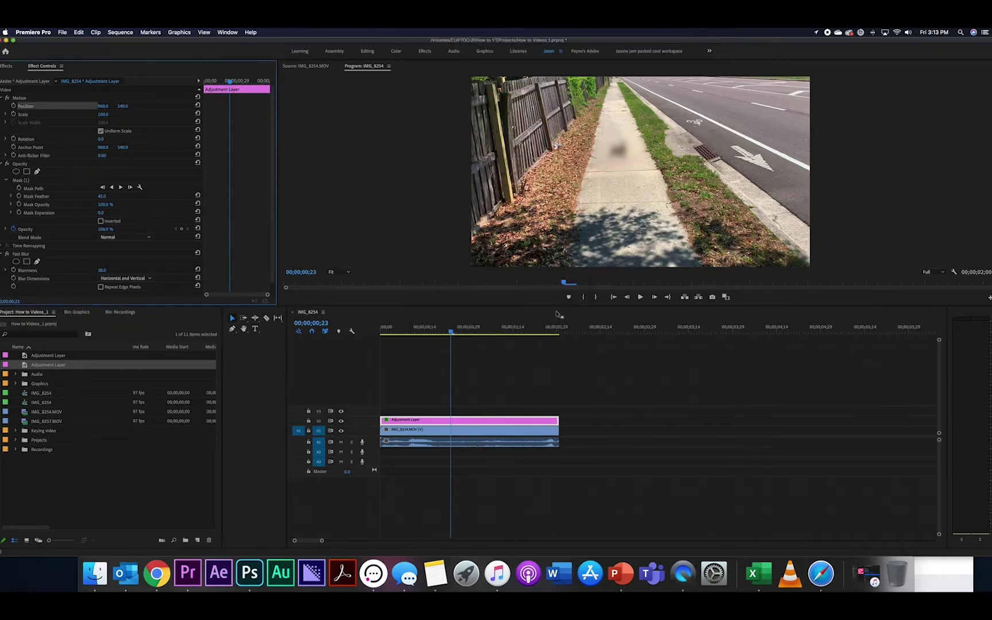
pyautogui.moveTo(572, 394); pyautogui.dragTo(379, 443)
pyautogui.moveTo(451, 327)
pyautogui.mouseDown()
pyautogui.moveTo(467, 329)
pyautogui.moveTo(436, 329)
pyautogui.mouseUp()
pyautogui.click(456, 396)
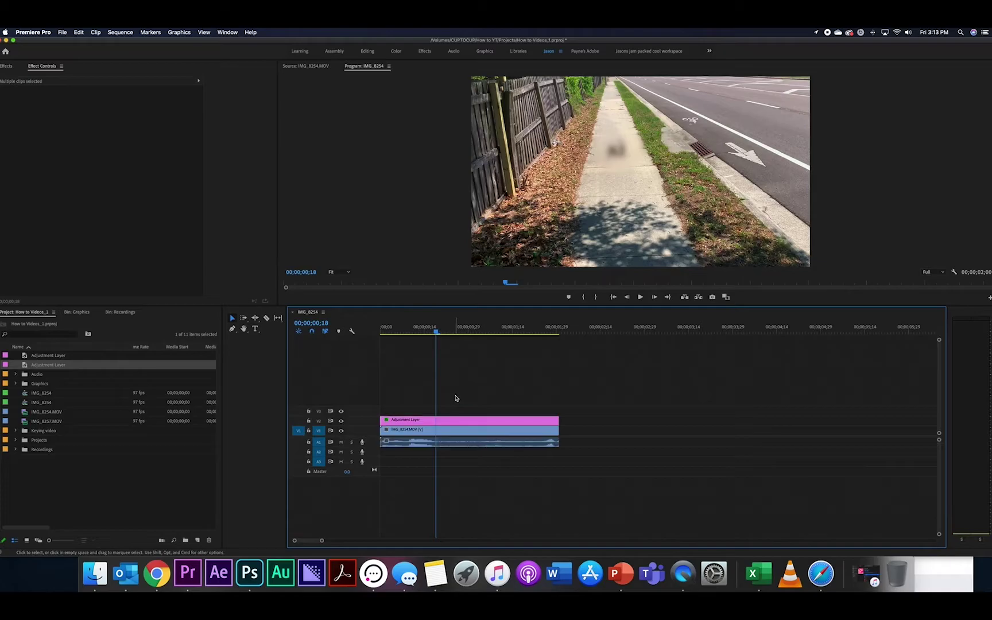
pyautogui.click(452, 420)
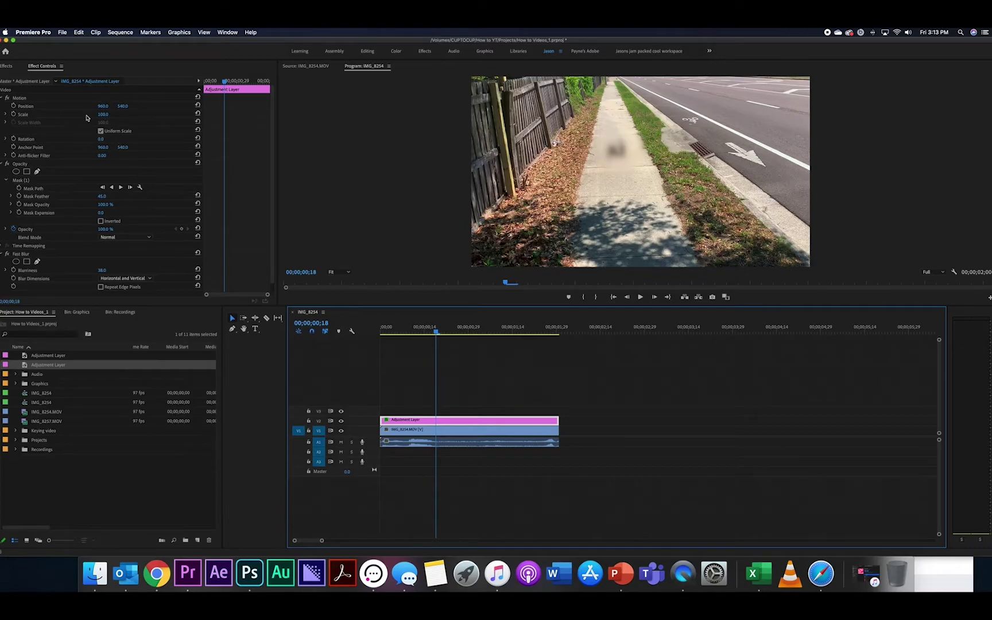
pyautogui.click(20, 99)
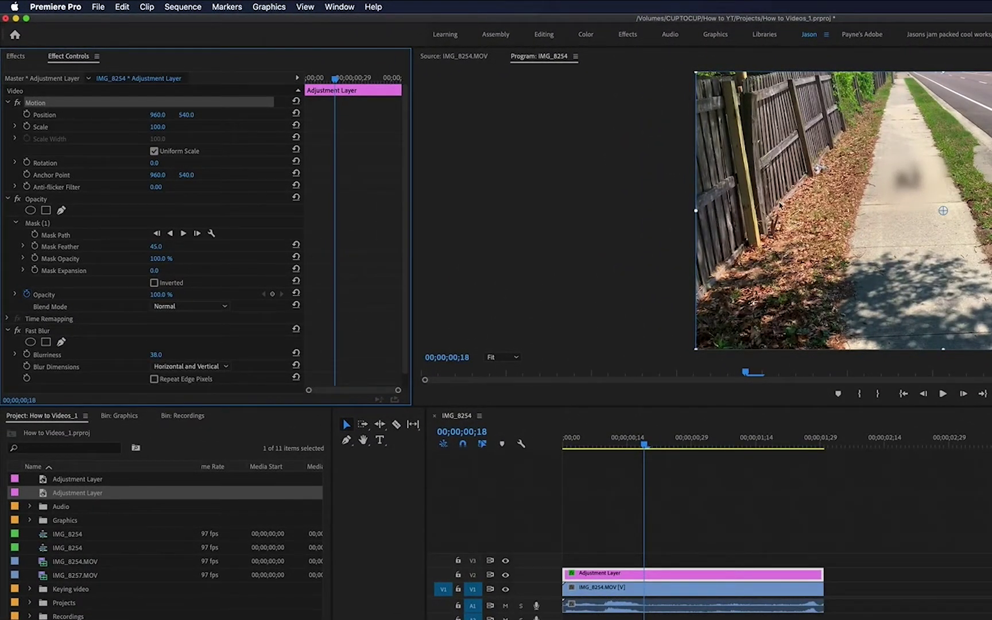
pyautogui.click(27, 114)
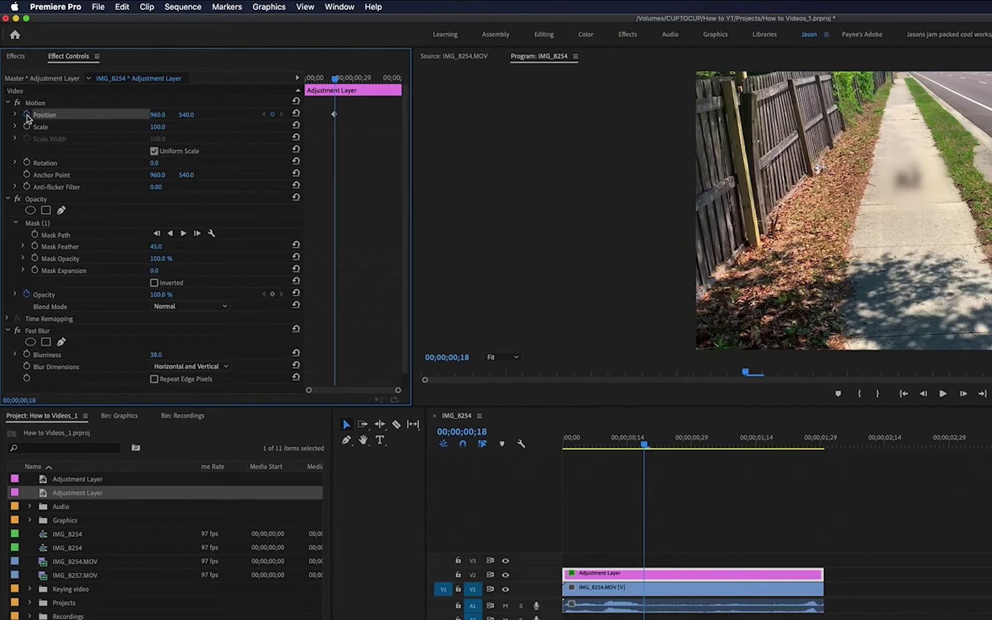
pyautogui.click(35, 104)
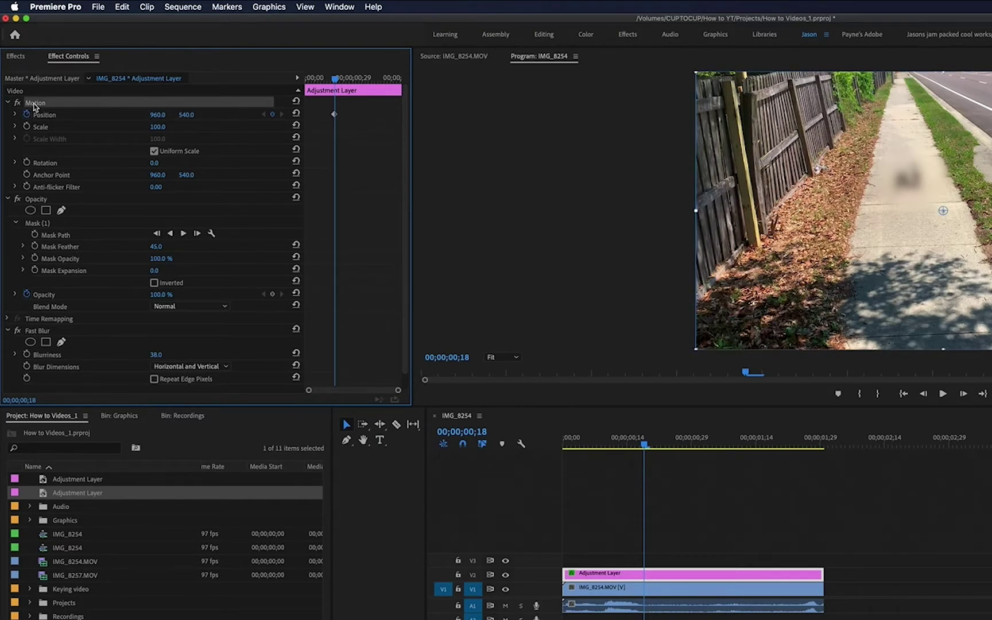
# At 00;00;00;25, move the blurred patch right and down onto the ducks
pyautogui.moveTo(338, 81); pyautogui.dragTo(347, 81)
pyautogui.moveTo(943, 210); pyautogui.dragTo(958, 212)
pyautogui.moveTo(651, 173); pyautogui.dragTo(706, 191)
# Play back from about 00;00;00;12 to check the blur, then undo the misplaced Position keyframe
pyautogui.moveTo(232, 81); pyautogui.dragTo(219, 82)
pyautogui.press('space')
pyautogui.press('space')
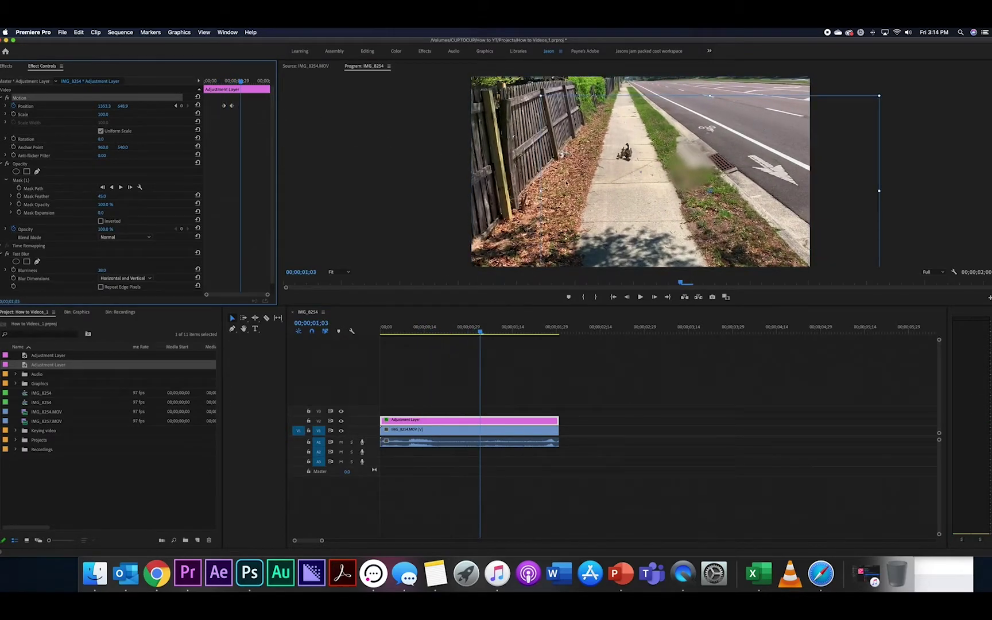
pyautogui.click(682, 190)
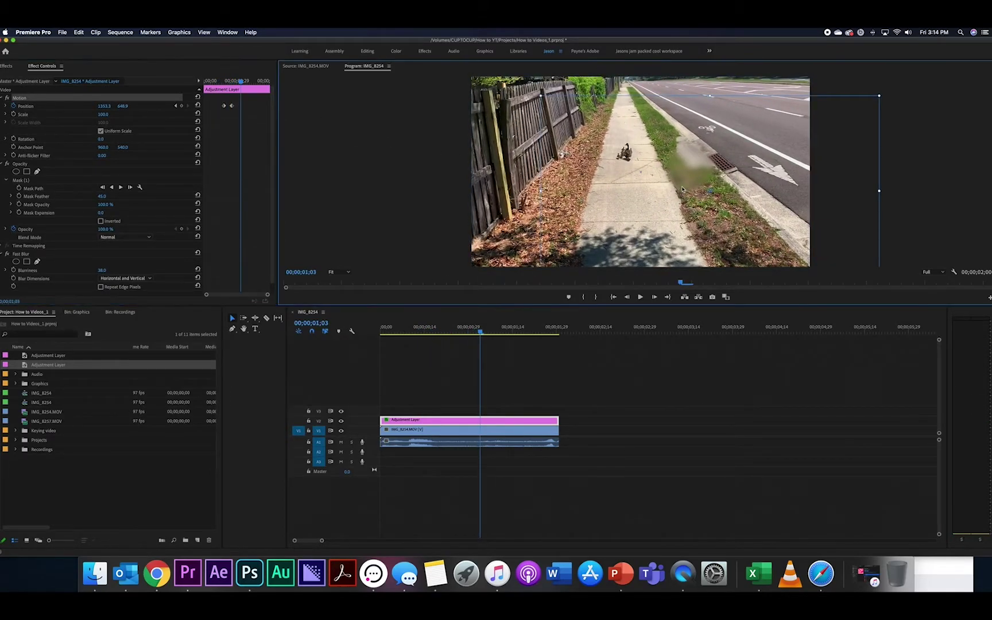
pyautogui.press('super+z')
# Reposition the blur over the ducks at 00;00;01;15 and 00;00;01;20
pyautogui.click(474, 317)
pyautogui.press('space')
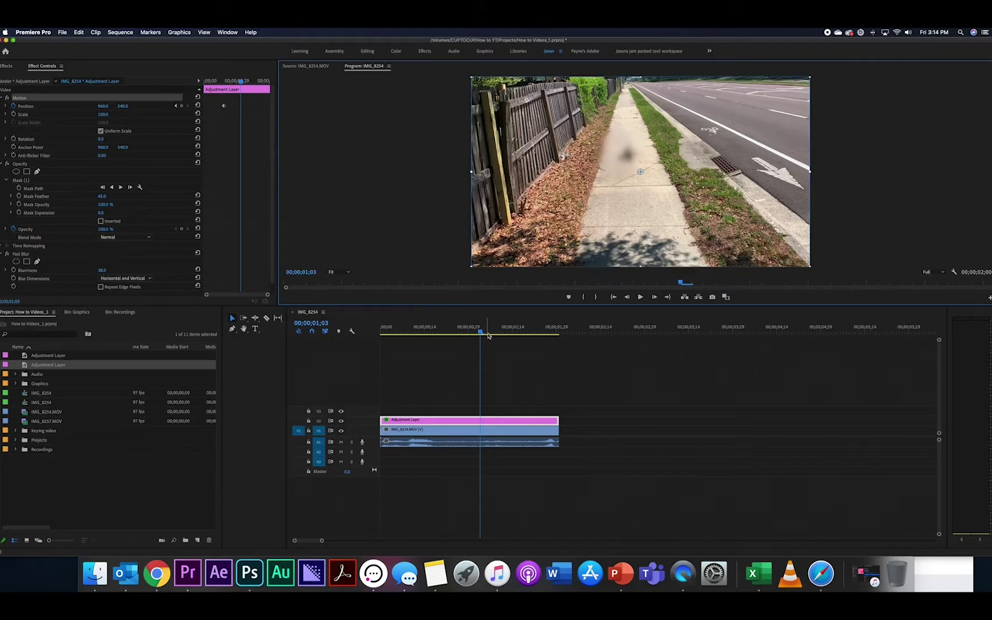
pyautogui.press('space')
pyautogui.moveTo(639, 127); pyautogui.dragTo(646, 132)
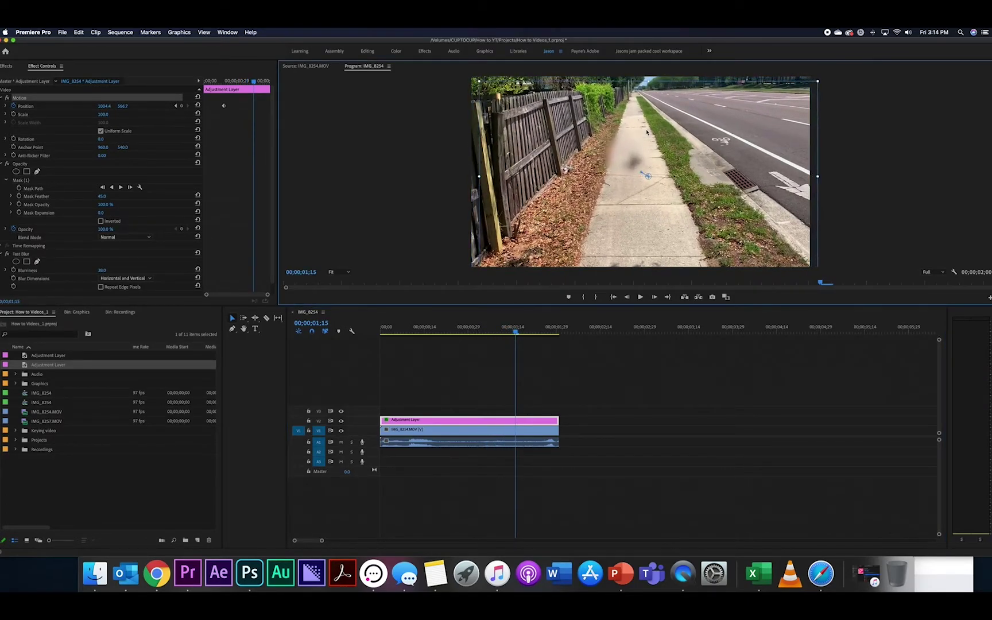
pyautogui.moveTo(515, 331); pyautogui.dragTo(529, 331)
pyautogui.moveTo(623, 178); pyautogui.dragTo(632, 179)
# Keyframe the blur onto the ducks at 00;00;01;22 and 00;00;01;26, then preview from the start
pyautogui.press('Right')
pyautogui.press('Right')
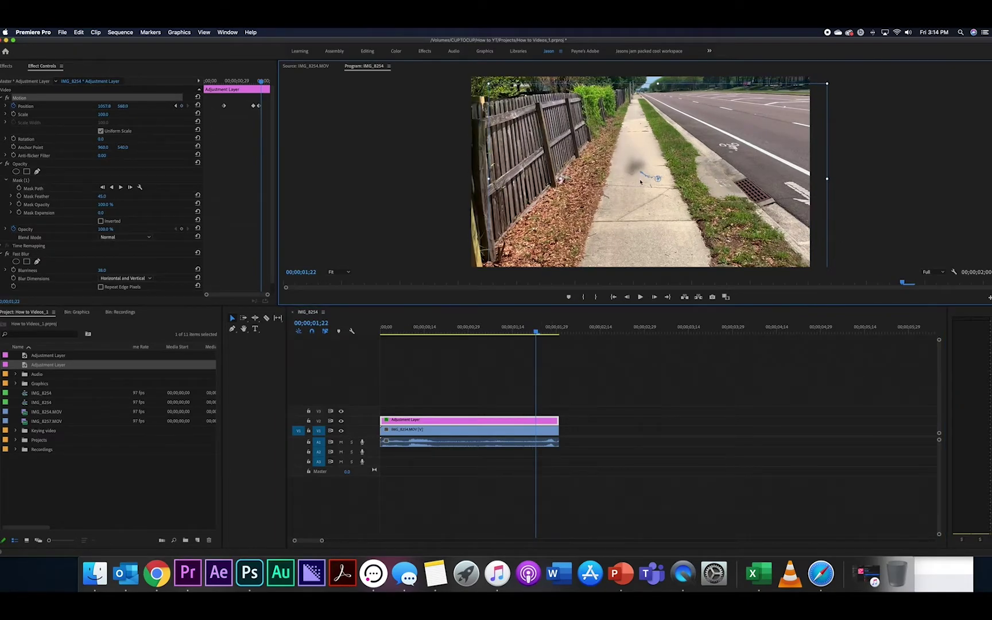
pyautogui.moveTo(607, 240); pyautogui.dragTo(606, 246)
pyautogui.moveTo(537, 331); pyautogui.dragTo(548, 331)
pyautogui.moveTo(582, 242); pyautogui.dragTo(576, 248)
pyautogui.moveTo(555, 329); pyautogui.dragTo(556, 329)
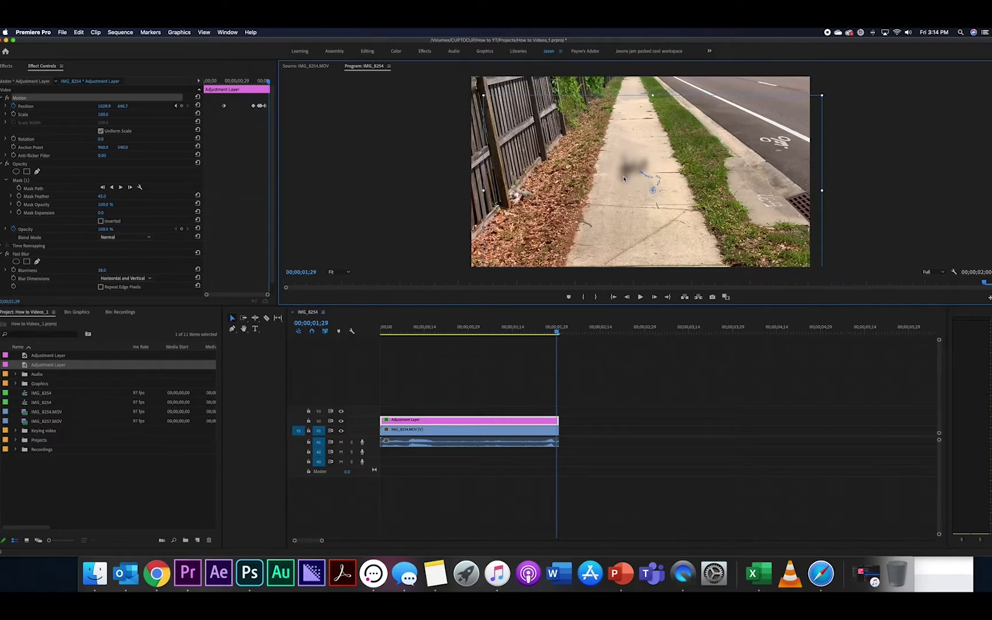
pyautogui.press('space')
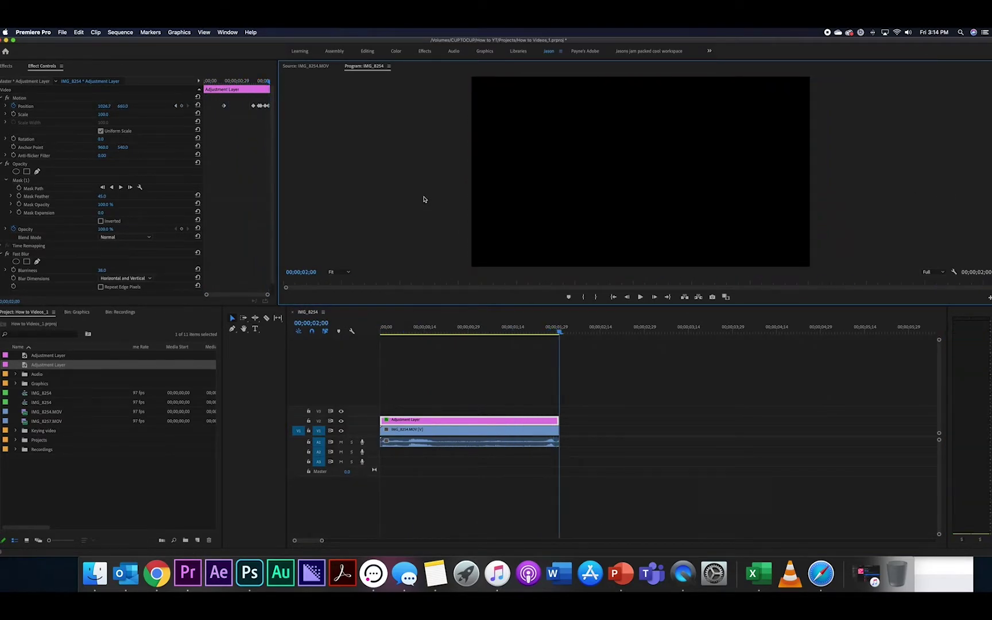
pyautogui.press('space')
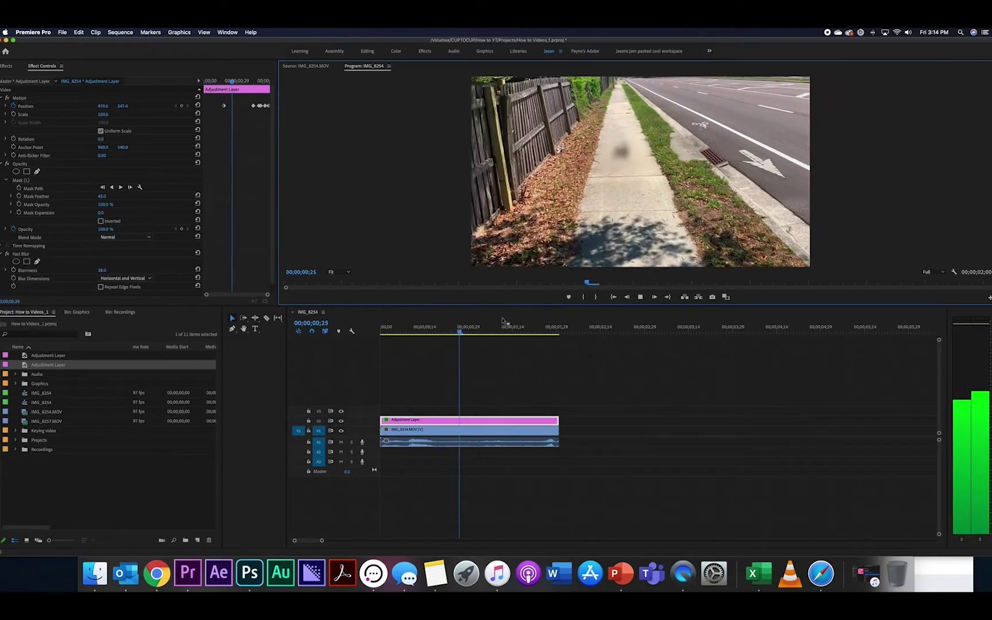
pyautogui.press('space')
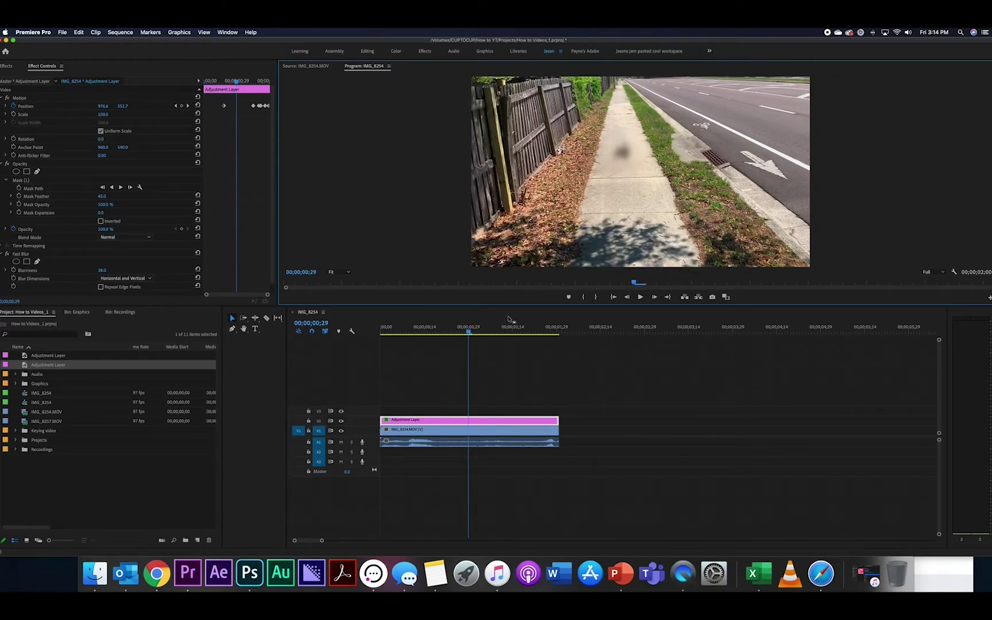